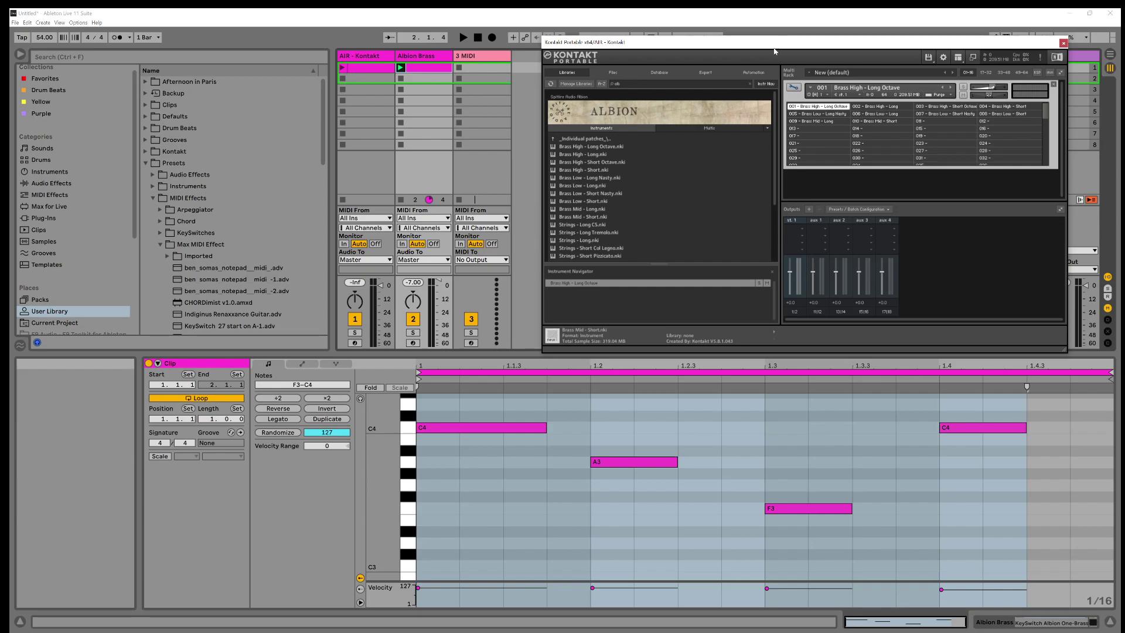
Delete the AIR - Kontakt track from the set
left_click_drag(774, 49, 762, 39)
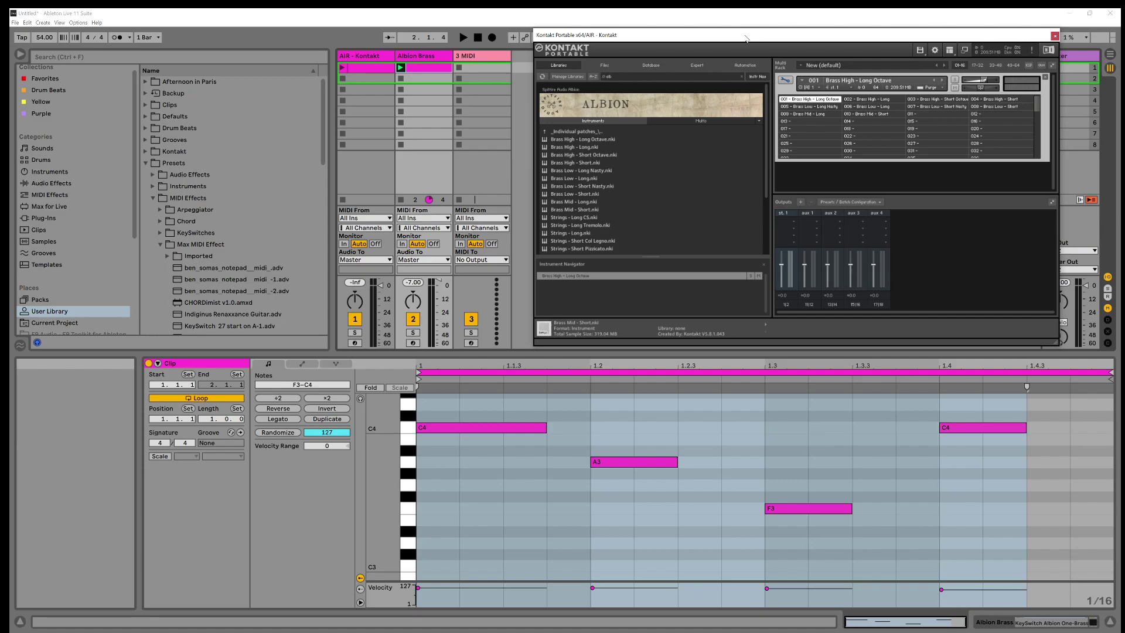
left_click_drag(747, 39, 737, 33)
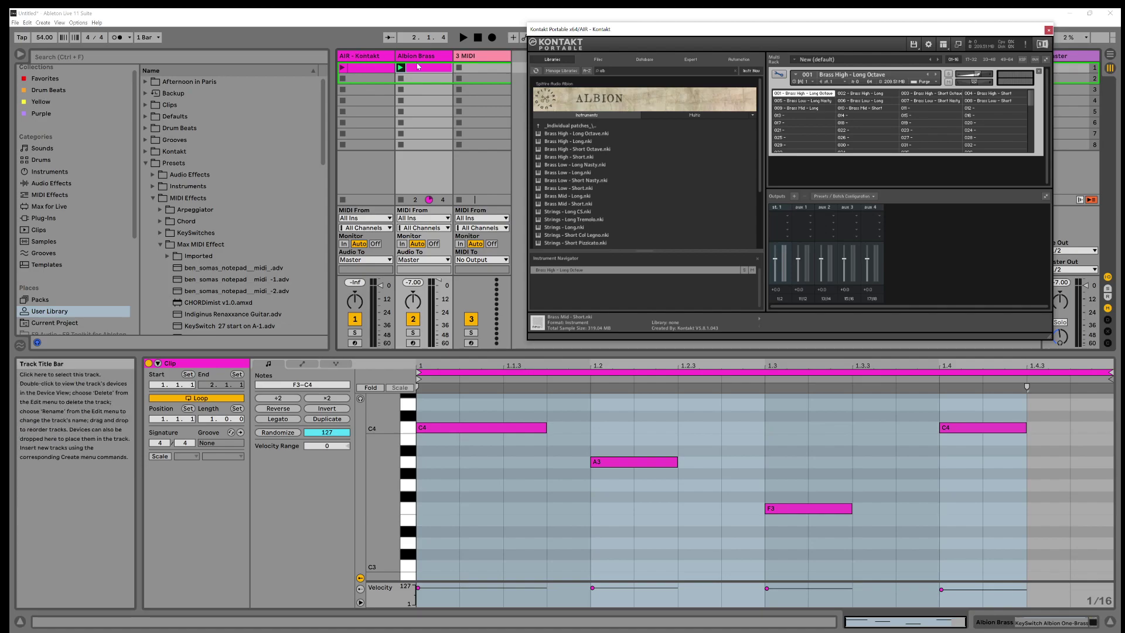
left_click(433, 59)
left_click(364, 61)
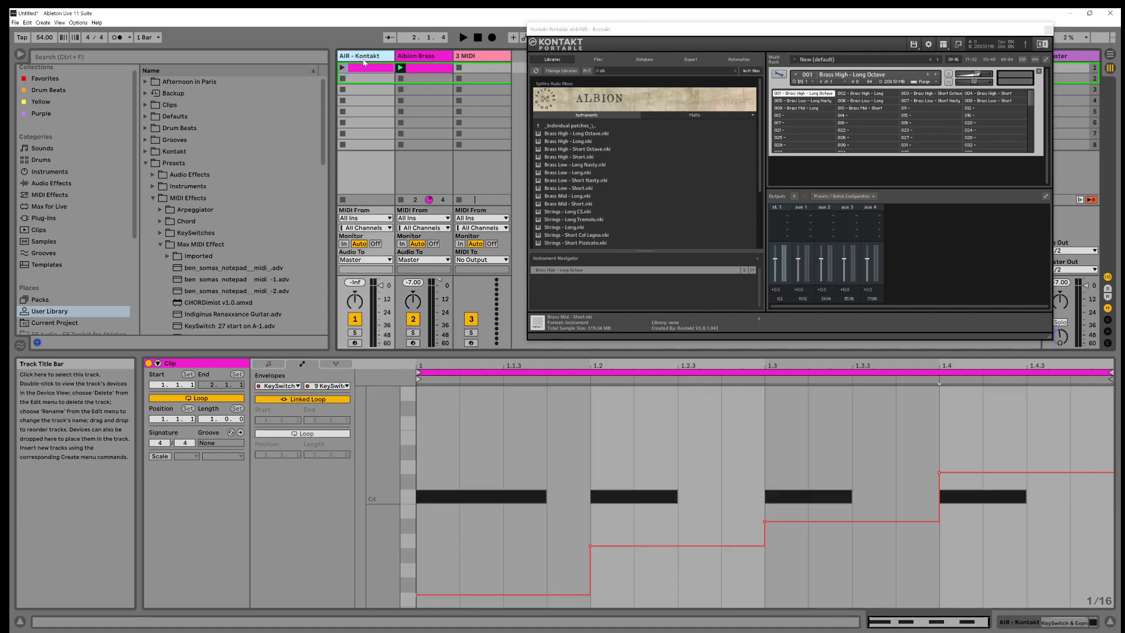
right_click(364, 61)
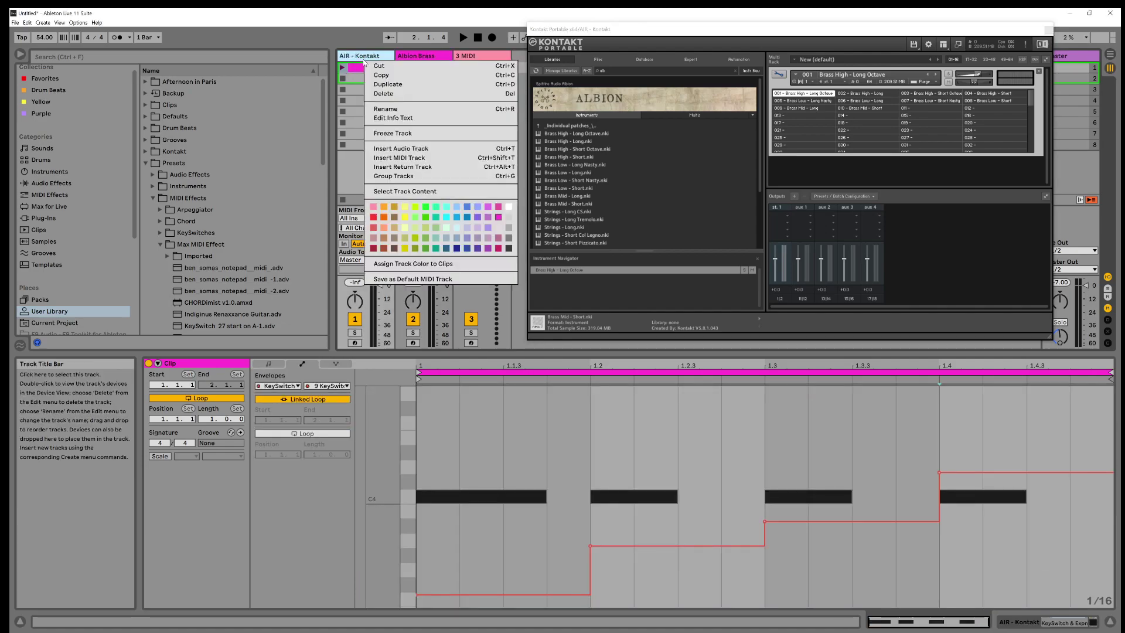
key("Escape")
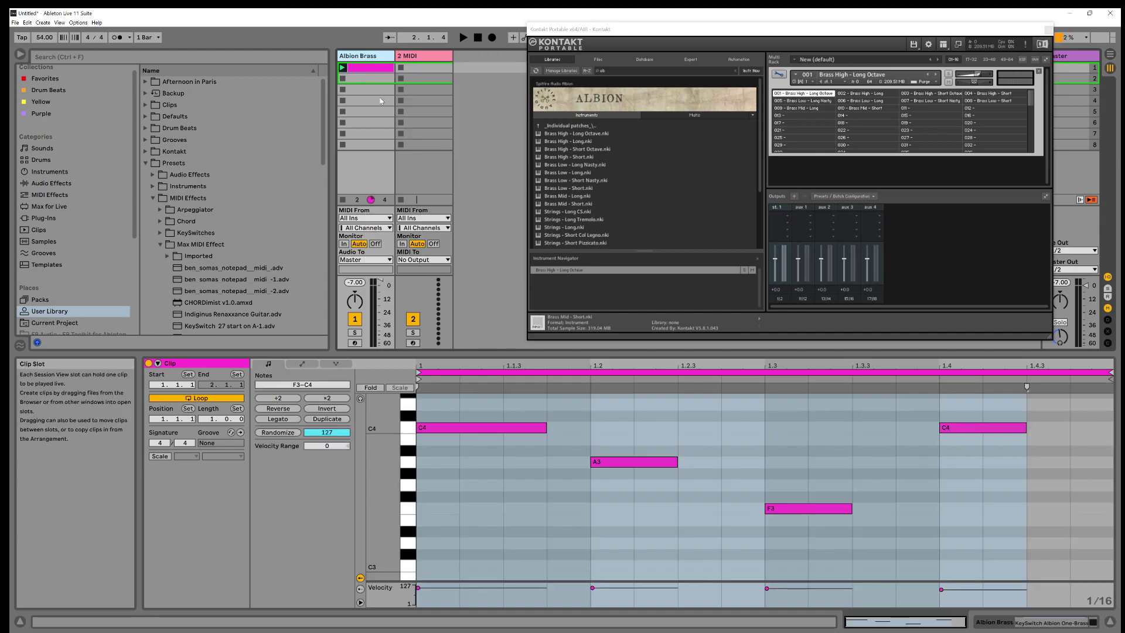
Delete the empty MIDI track beside the Albion Brass track
left_click(427, 55)
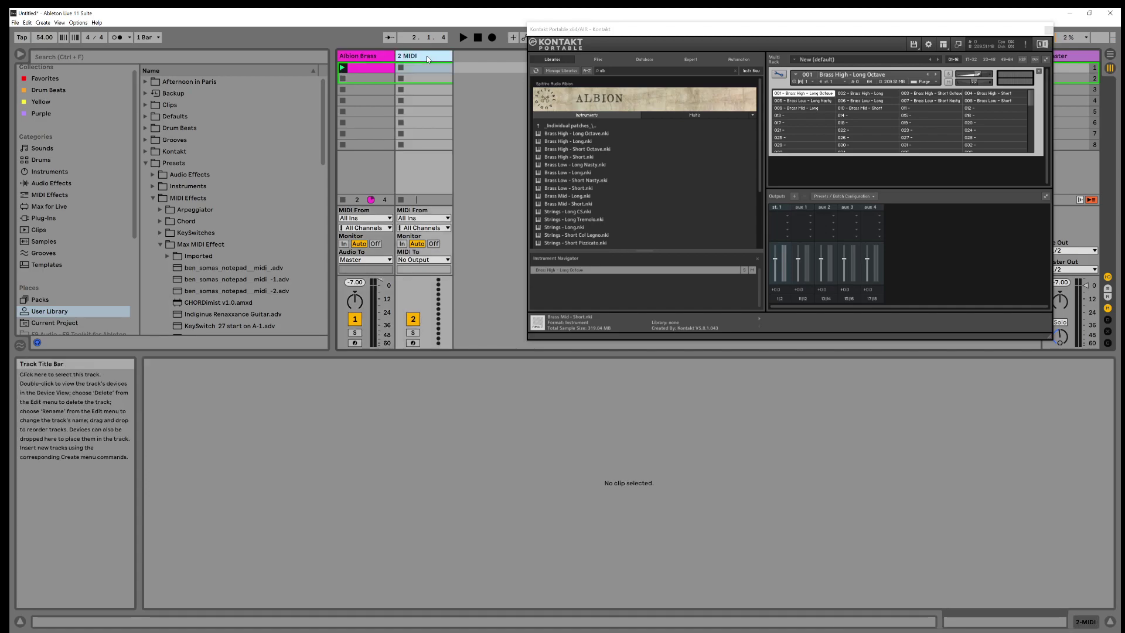
right_click(427, 55)
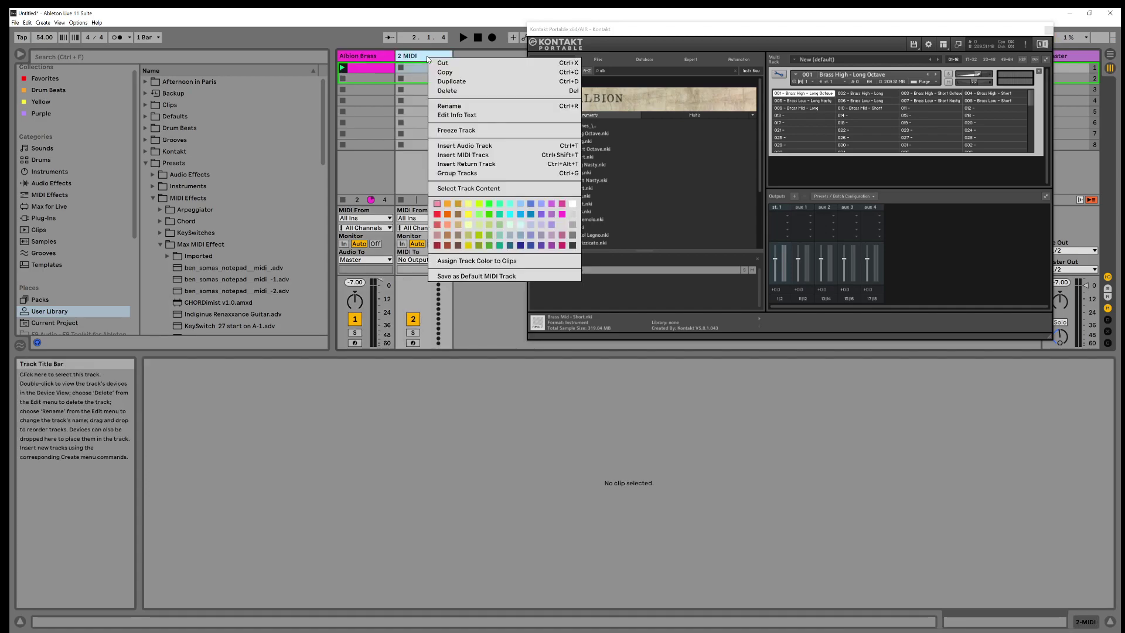
left_click(447, 91)
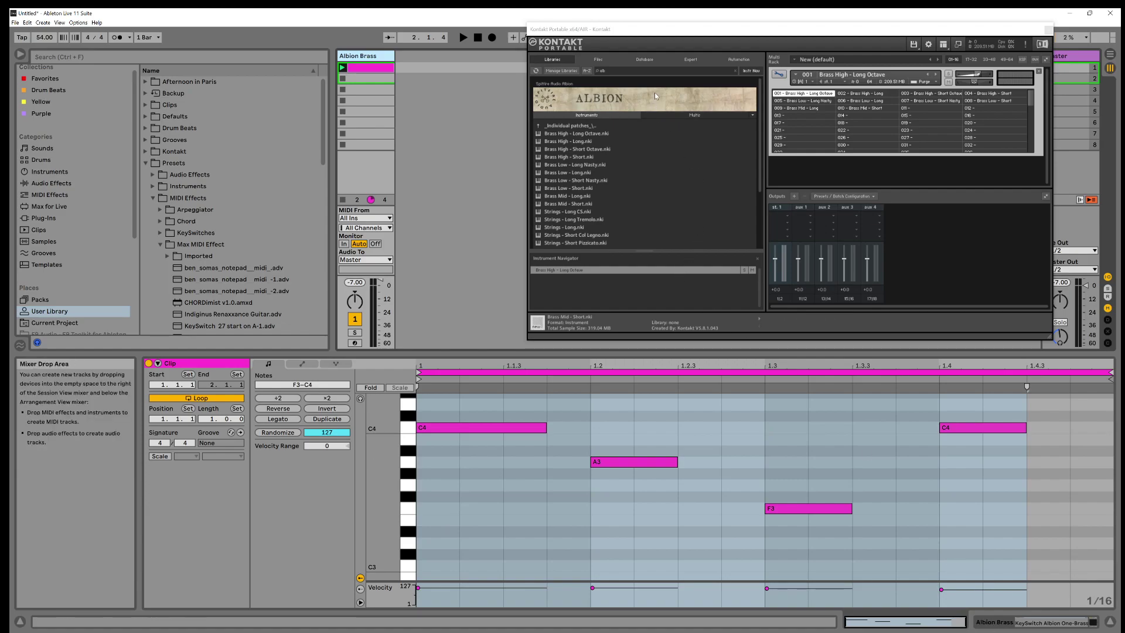
Show the Albion Brass track's device chain with the KeySwitch device's settings collapsed and the Kontakt window clear of it
left_click(990, 624)
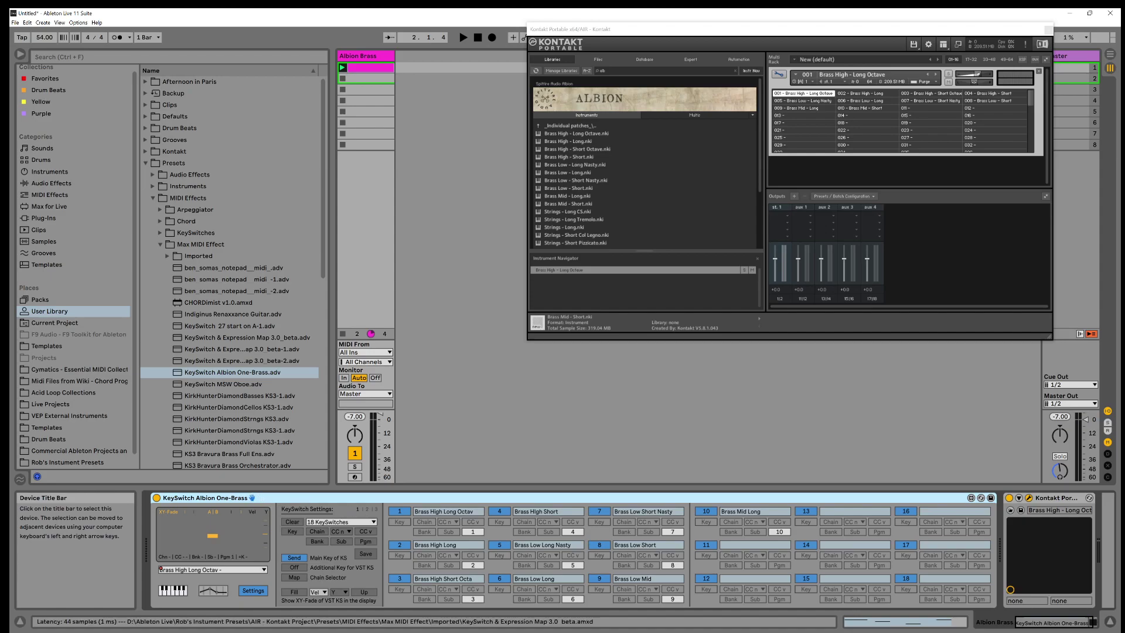
left_click(246, 589)
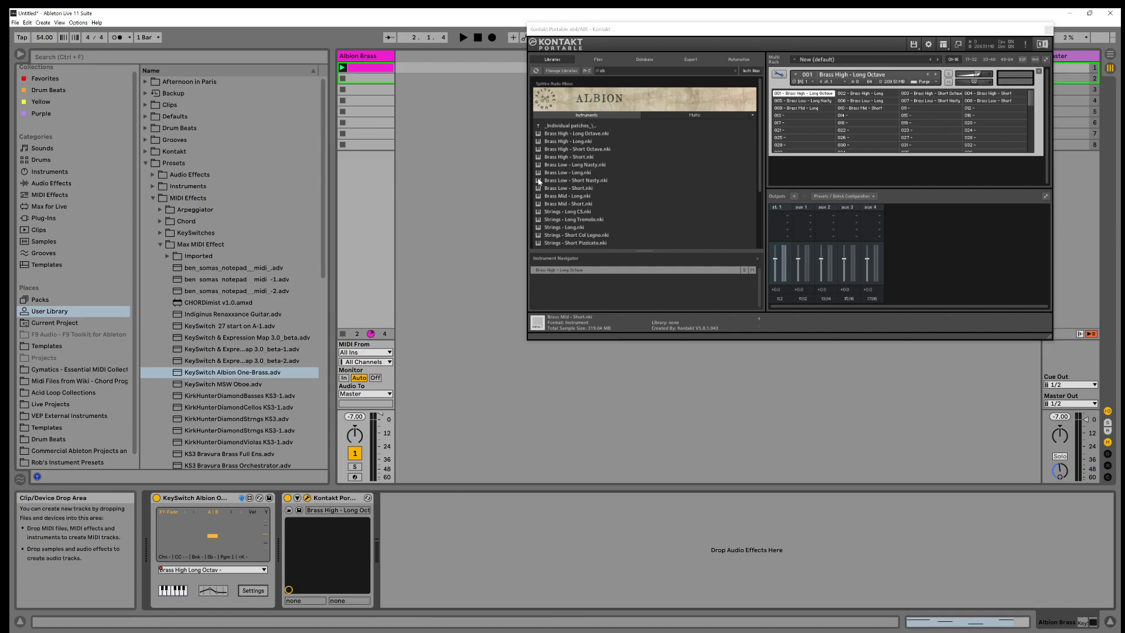
left_click_drag(583, 31, 542, 47)
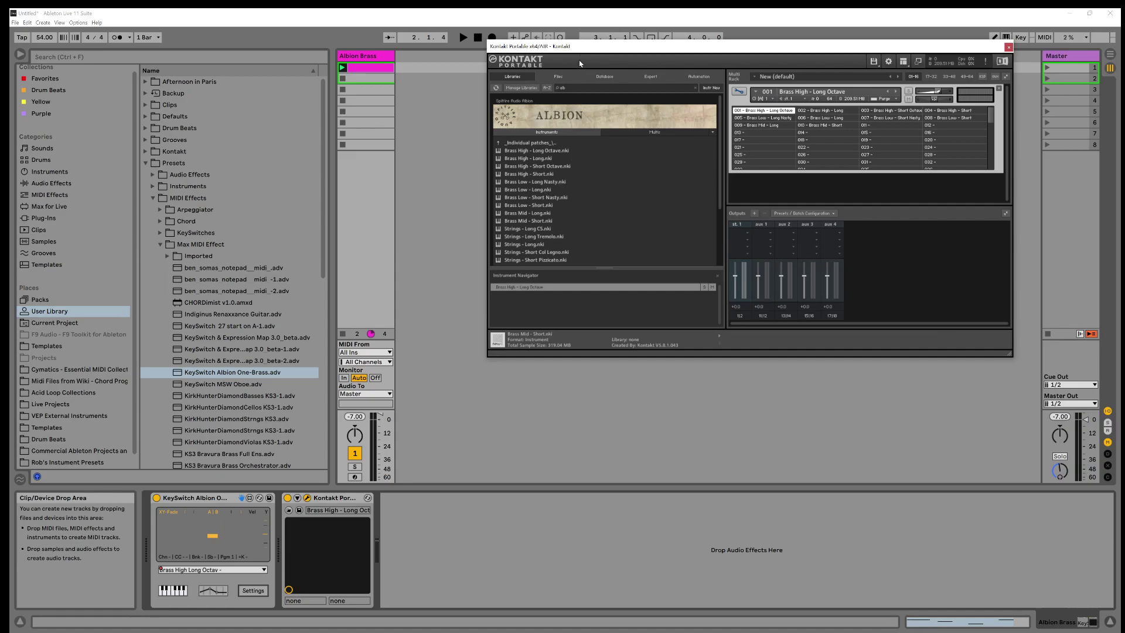
left_click_drag(587, 47, 623, 46)
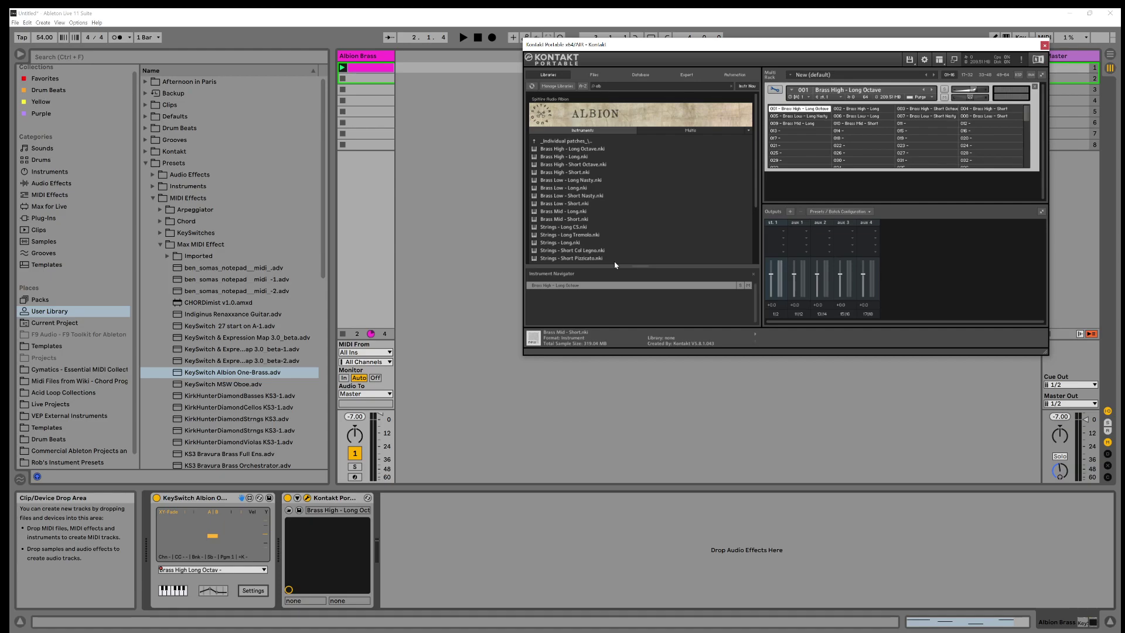
left_click_drag(701, 47, 679, 59)
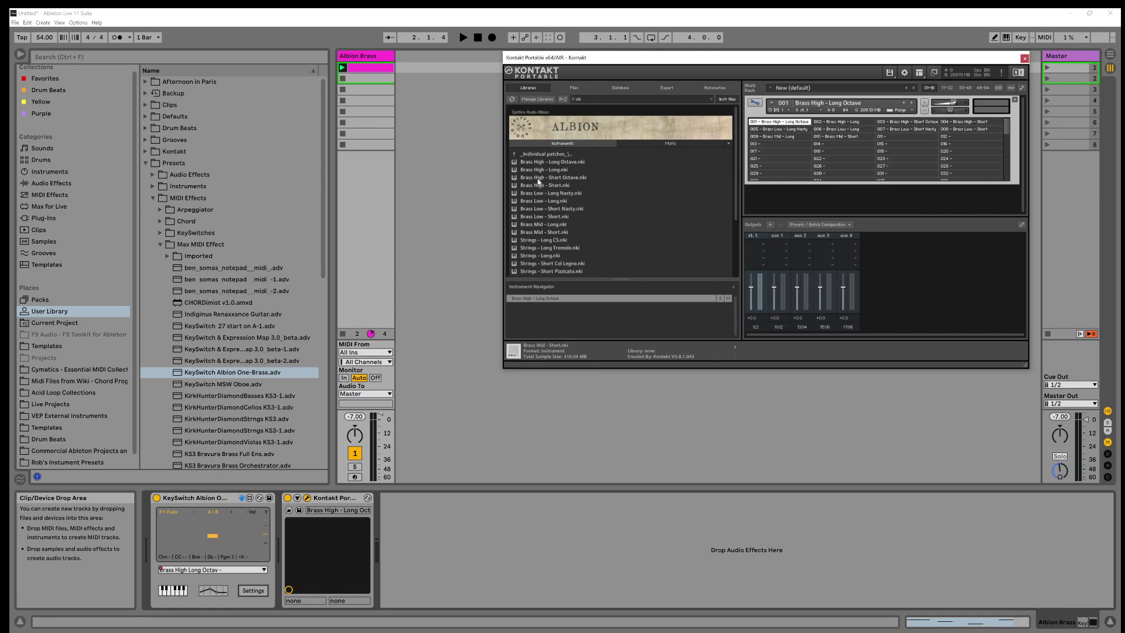
Examine the Kontakt instrument bank's slots and the Brass High - Short Octave patch in the Albion library
mouse_move(539, 177)
left_mouse_down()
mouse_move(792, 163)
mouse_move(845, 137)
mouse_move(775, 164)
mouse_move(567, 194)
mouse_move(547, 178)
left_mouse_up()
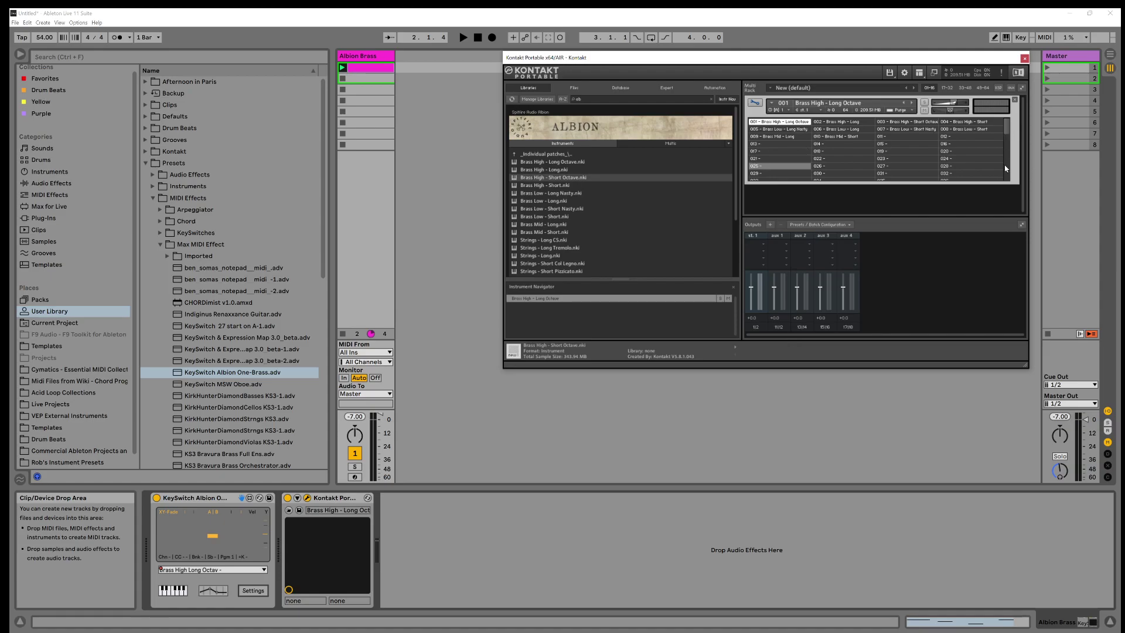
scroll(1006, 169, "down", 6)
scroll(1008, 174, "down", 3)
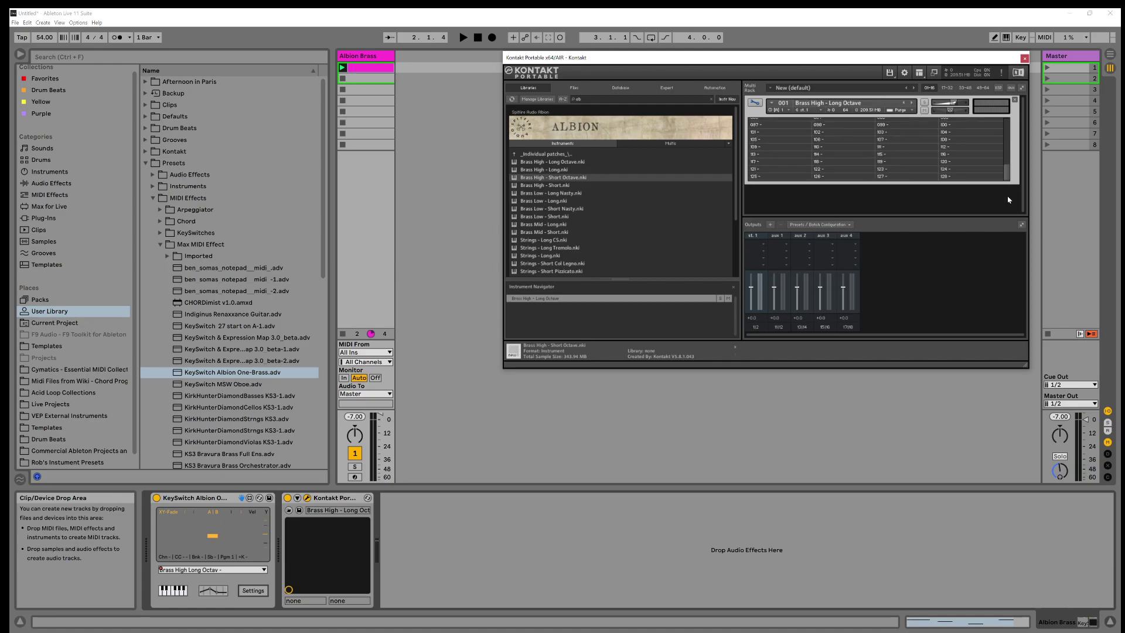
scroll(989, 160, "up", 8)
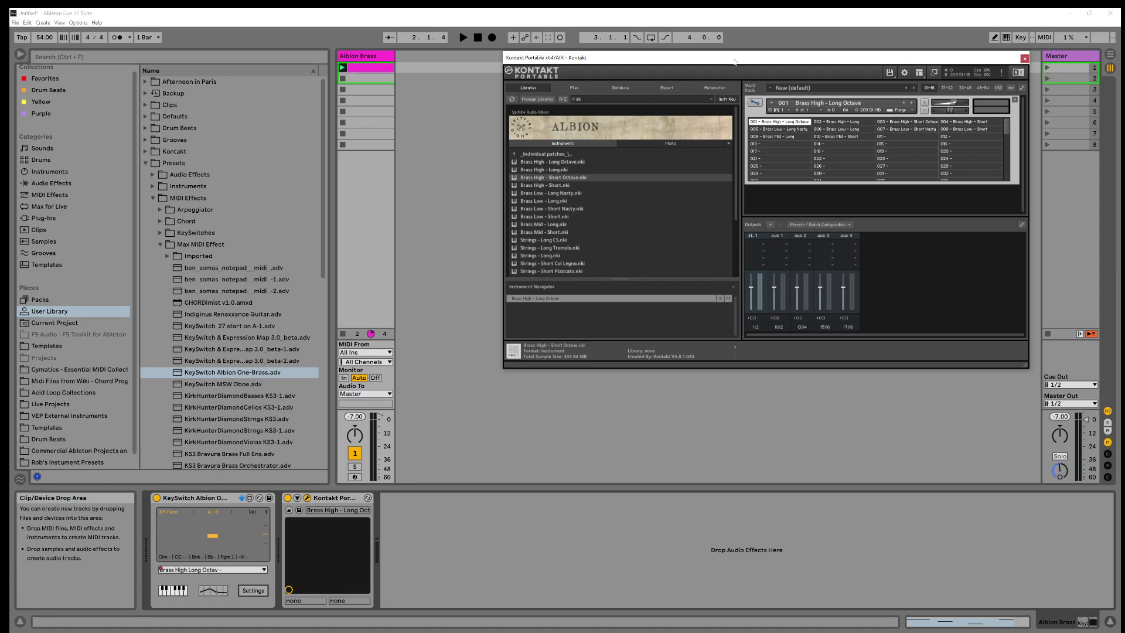
left_click_drag(737, 58, 731, 60)
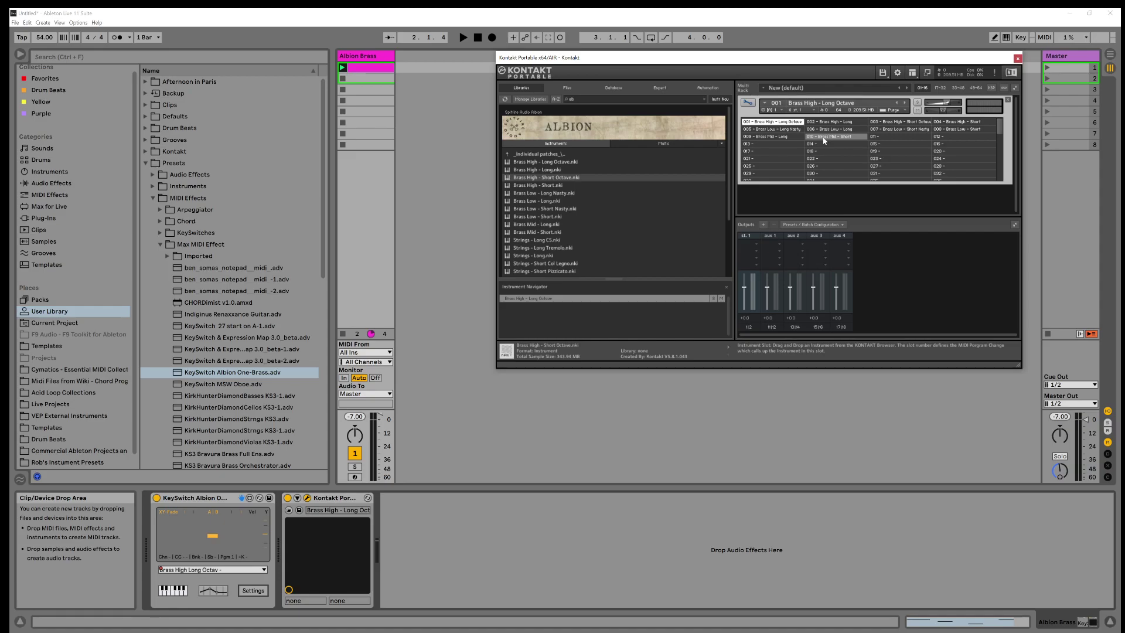
left_click_drag(652, 62, 683, 58)
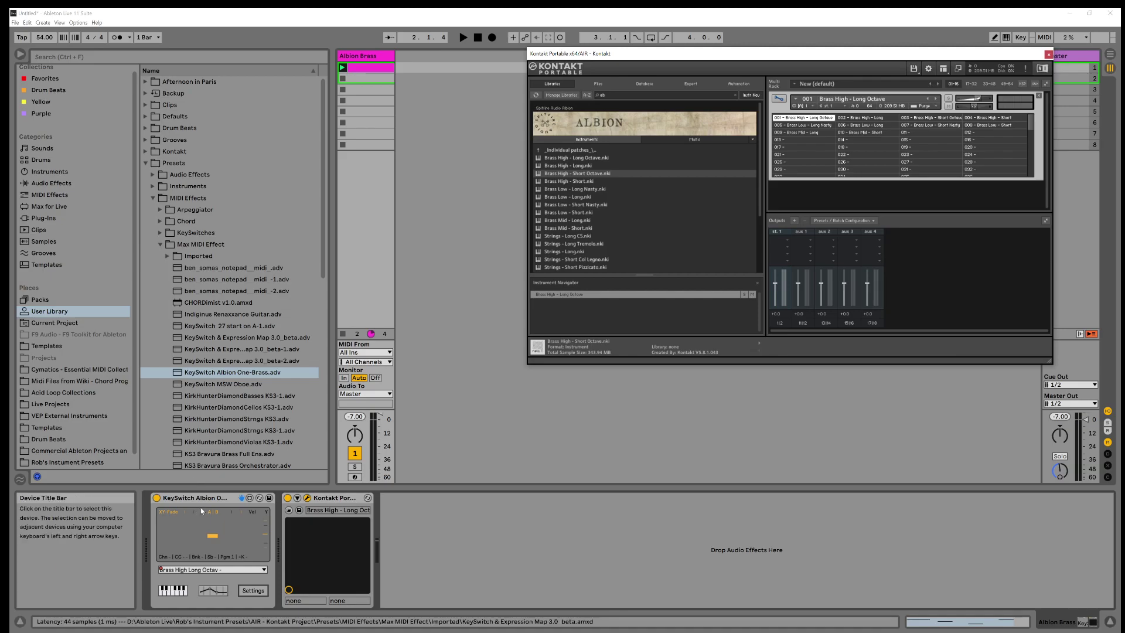
In the KeySwitch device's settings, name keyswitch 1 Brass High Long Octav and give it program number 1
left_click(251, 590)
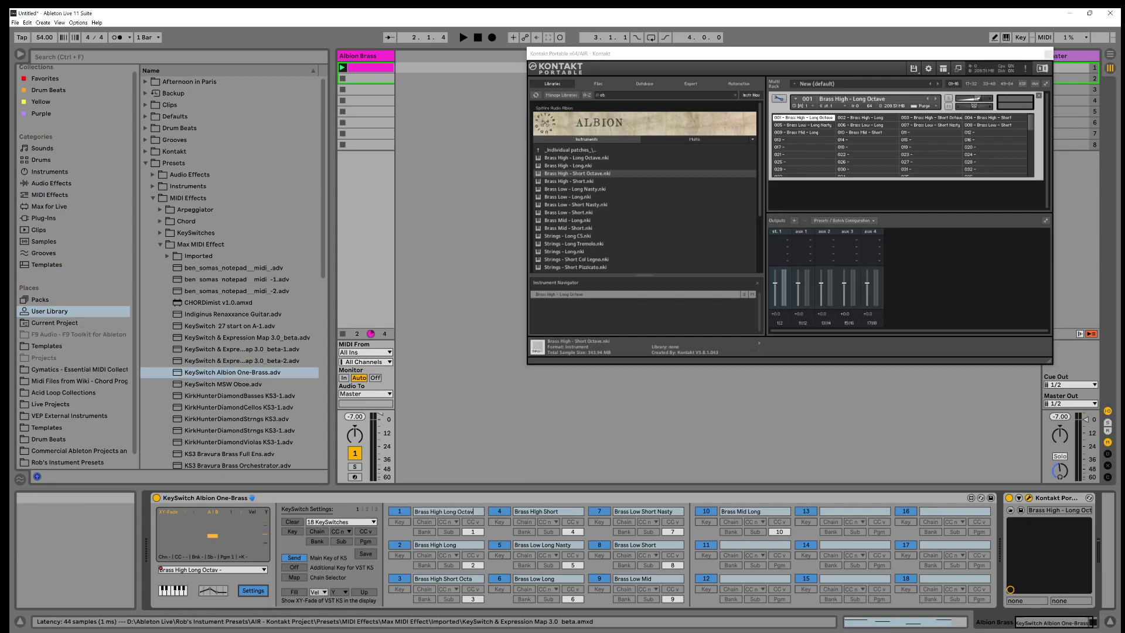
left_click(446, 510)
type("Brass H")
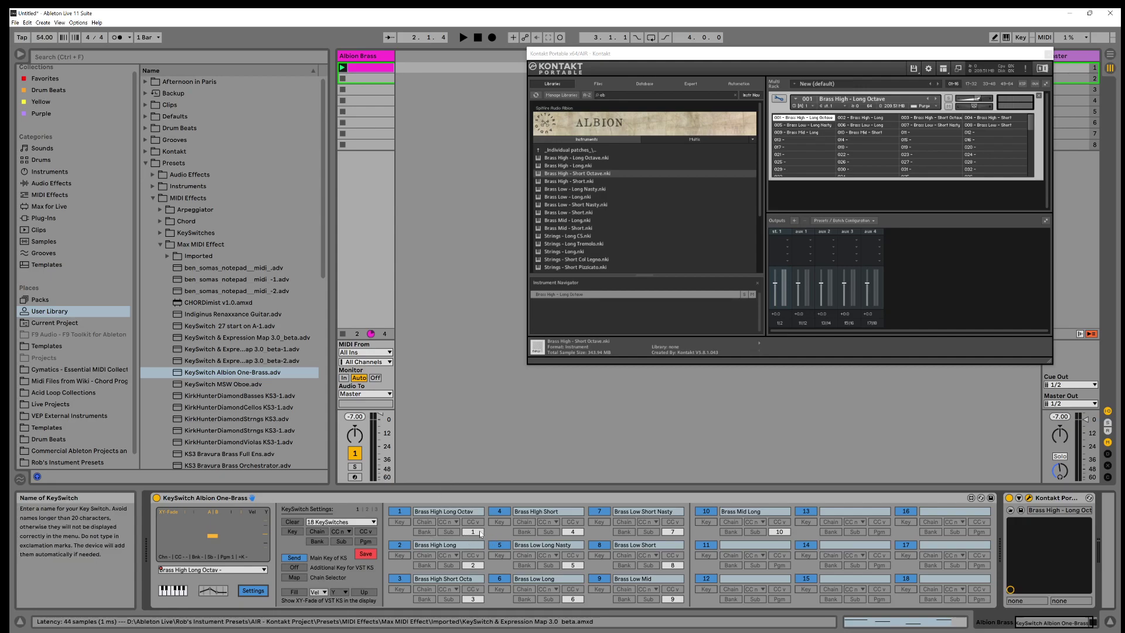
left_click(449, 531)
left_click(478, 533)
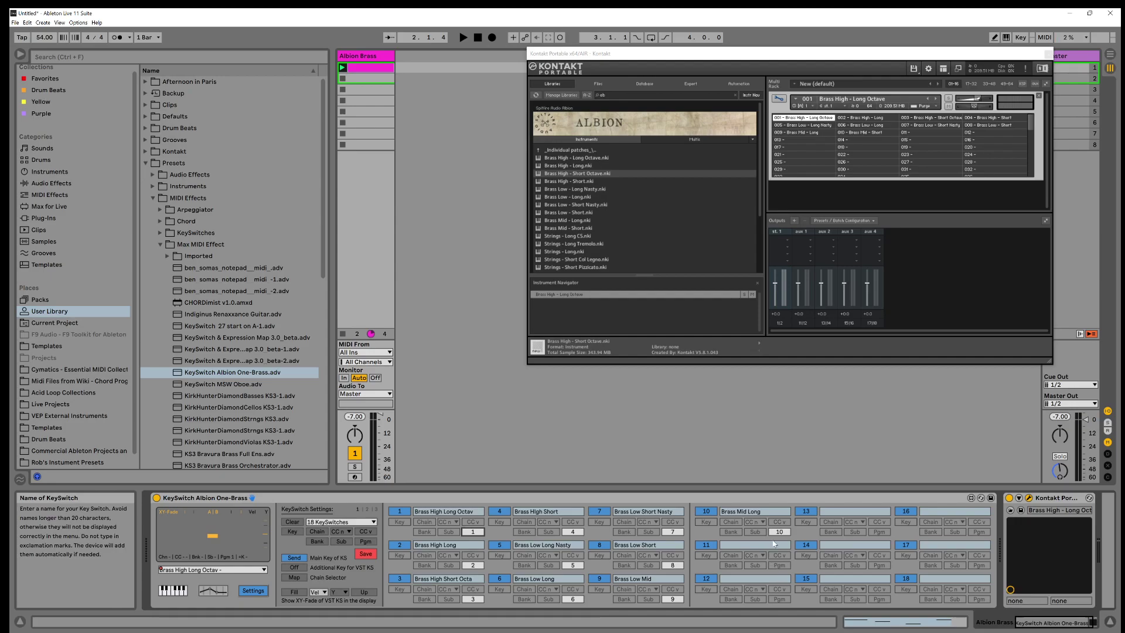
type("10")
key("Return")
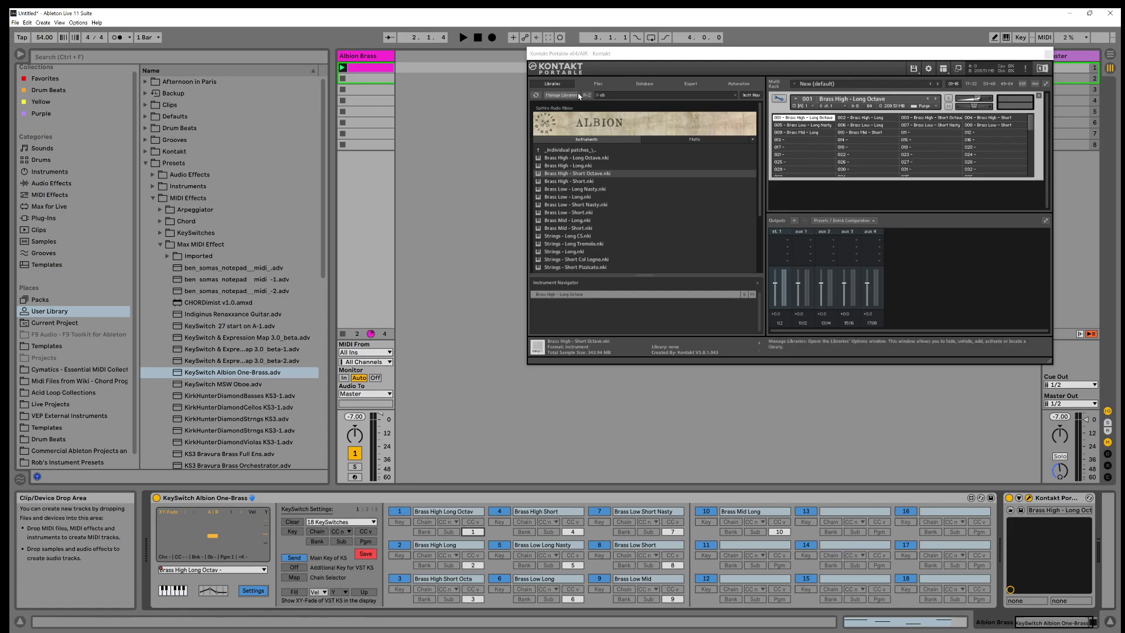
Open the Albion Brass clip's MIDI notes and enlarge the note rows in the piano roll
mouse_move(596, 53)
left_mouse_down()
mouse_move(597, 86)
mouse_move(603, 66)
left_mouse_up()
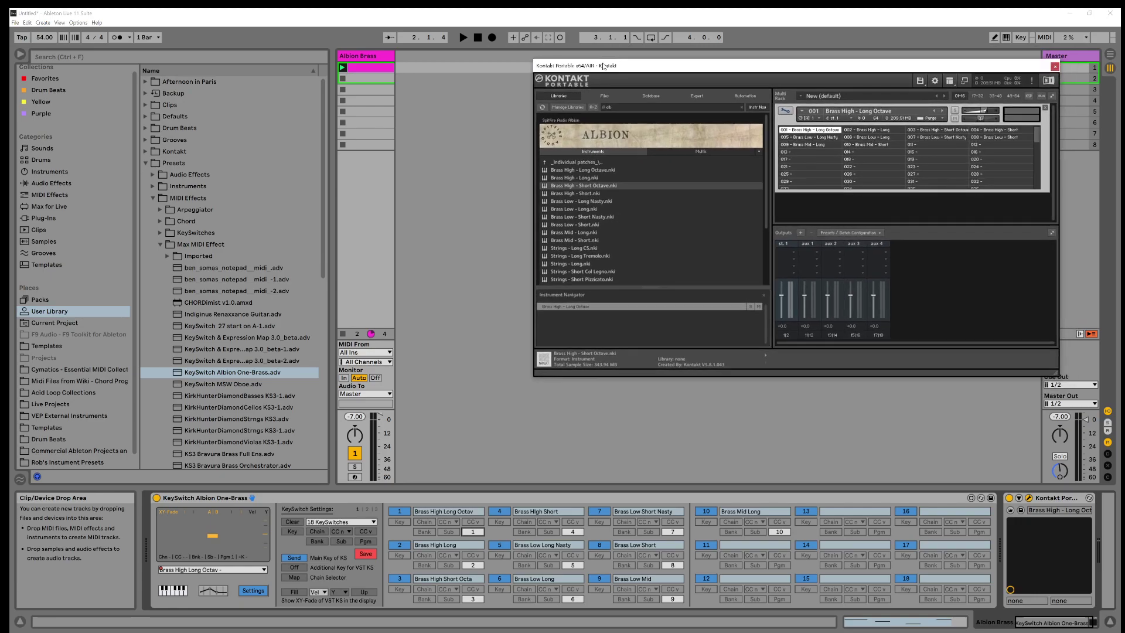
left_click(342, 67)
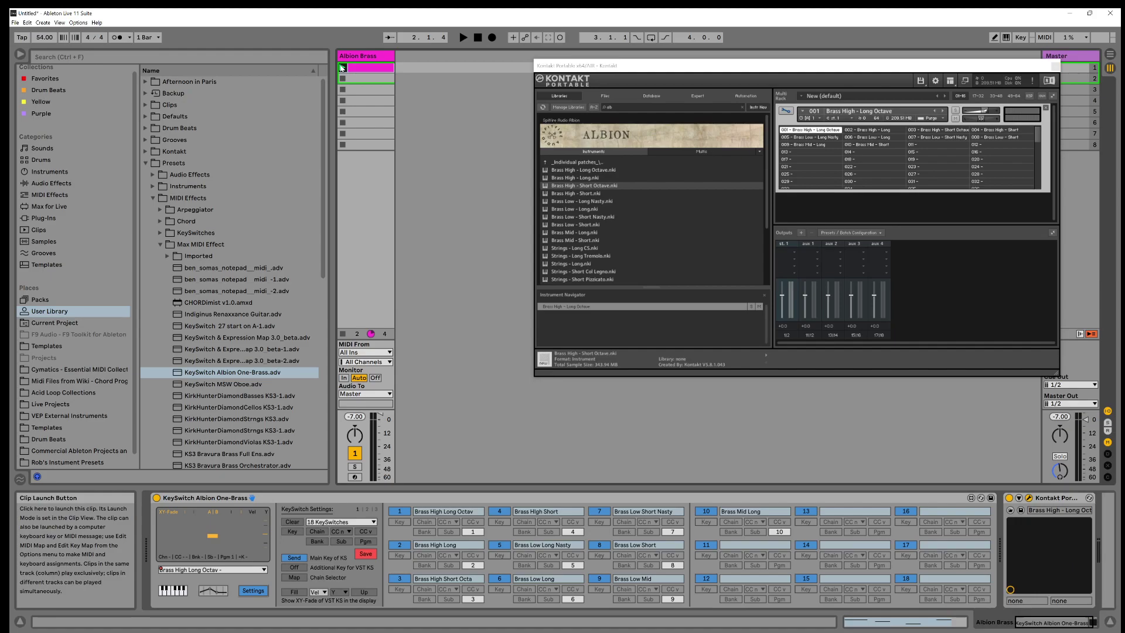
left_click(366, 67)
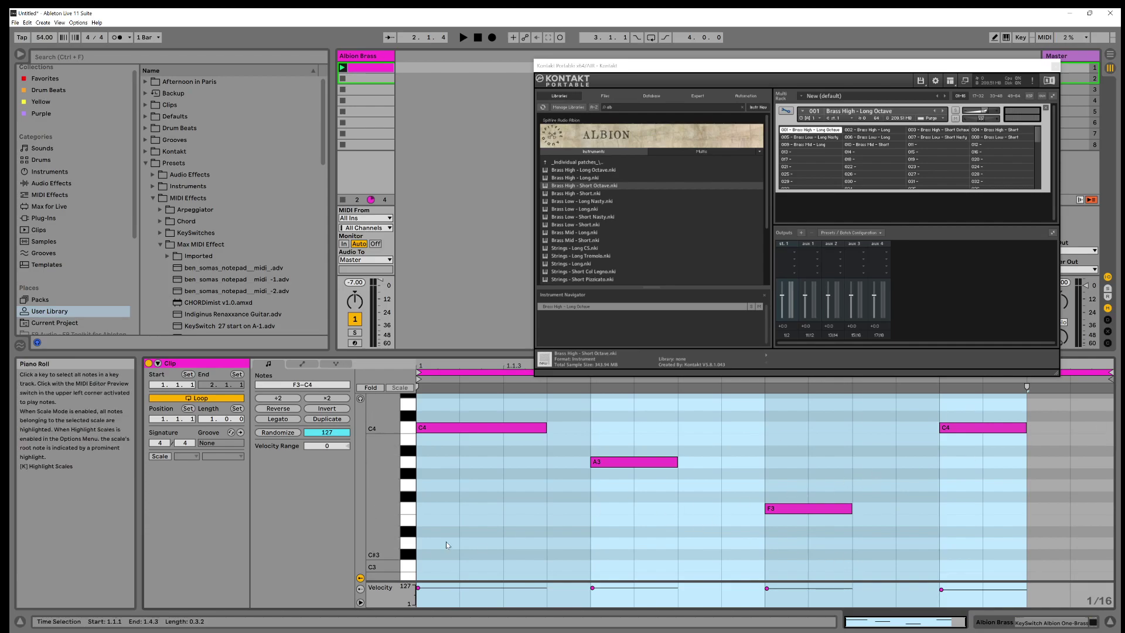
left_click_drag(412, 451, 431, 418)
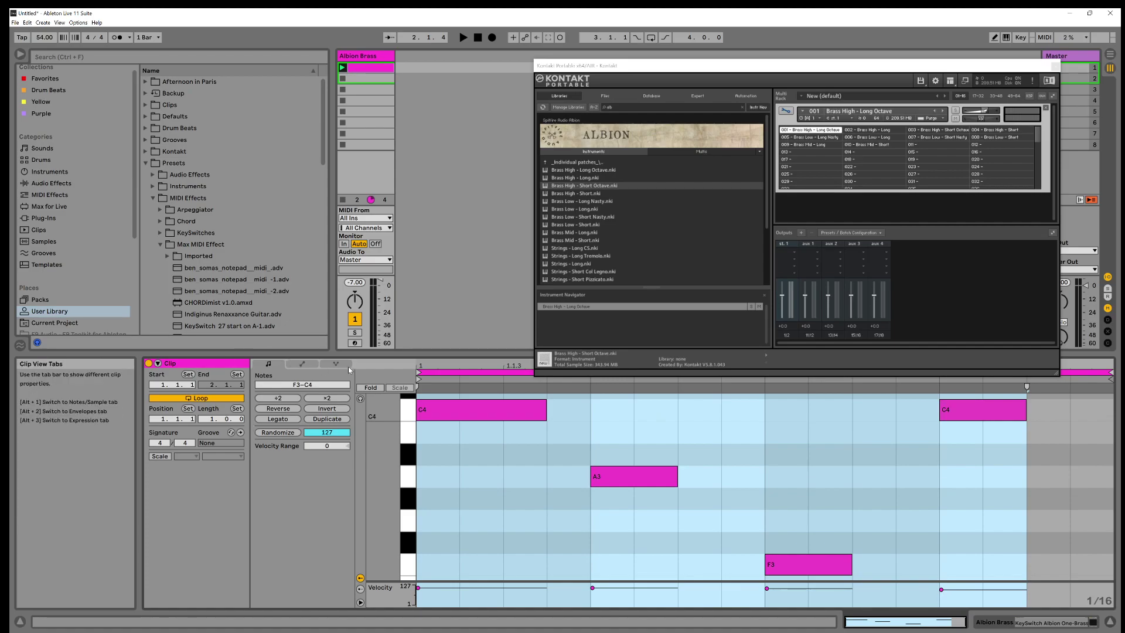
Display the clip's automation envelope for the KeySwitch Albion One-Brass device with the 18 KeySwitches parameter
left_click(303, 365)
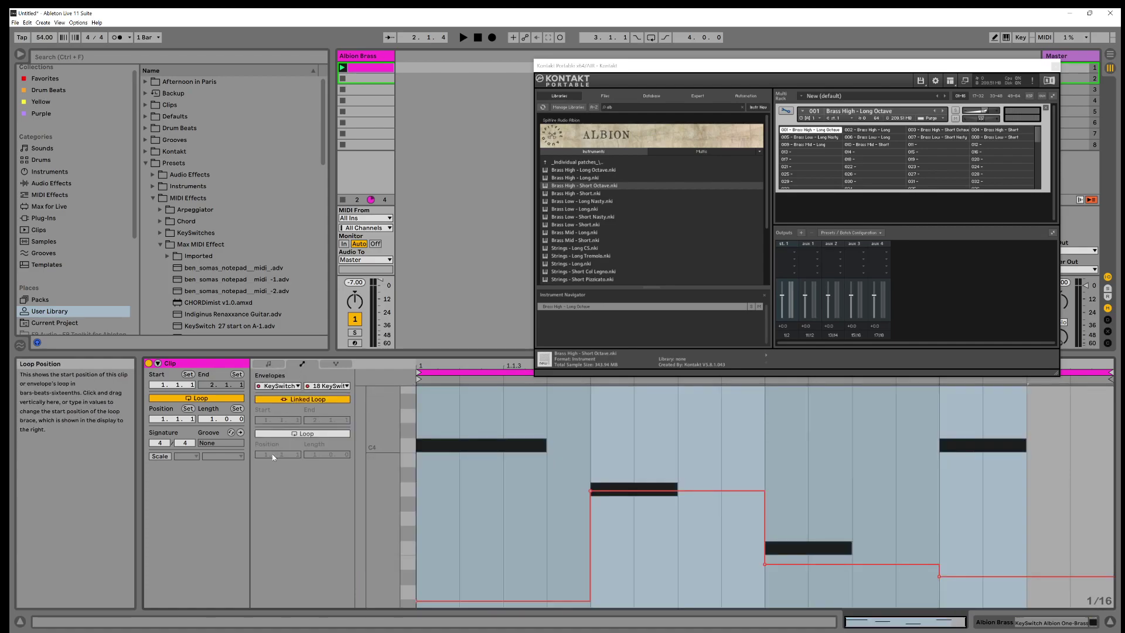
left_click(280, 386)
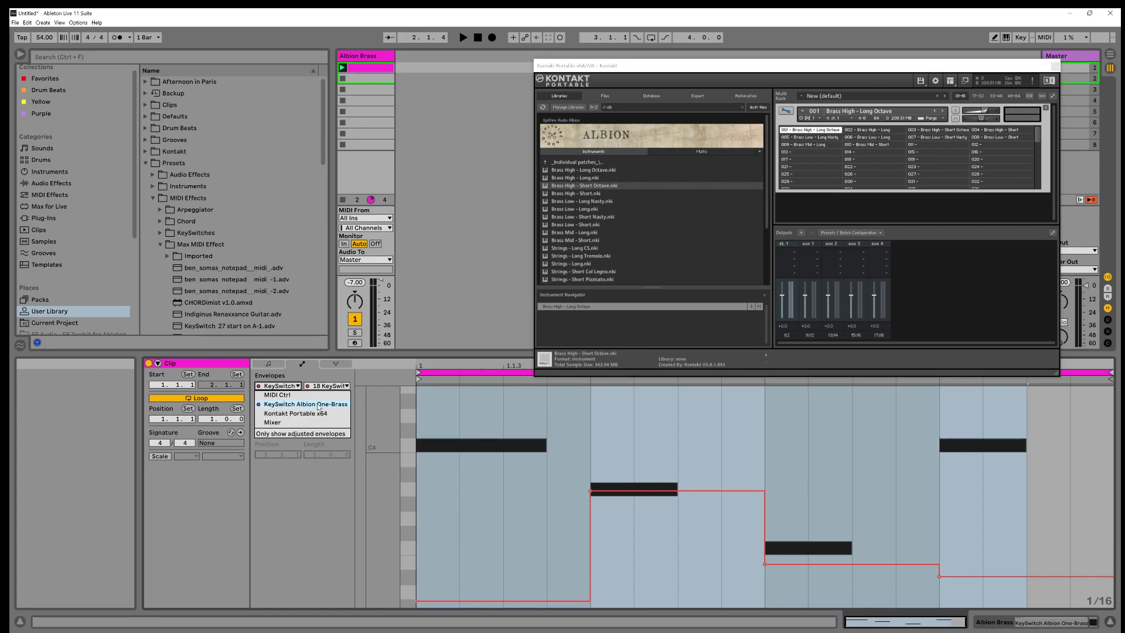
left_click(281, 406)
left_click(289, 387)
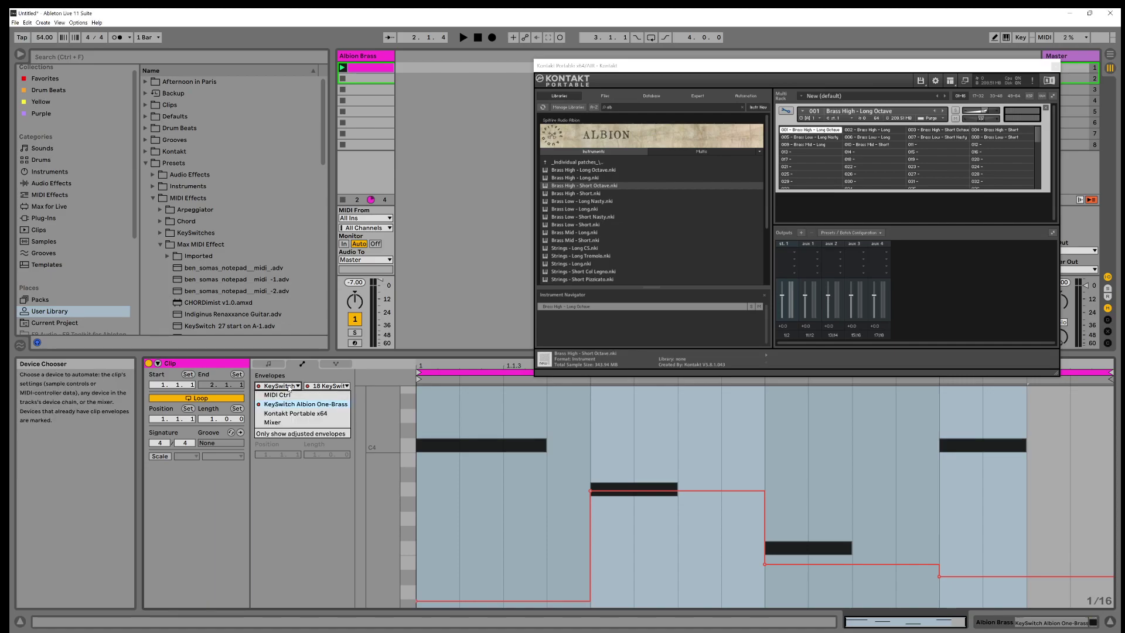
left_click(287, 408)
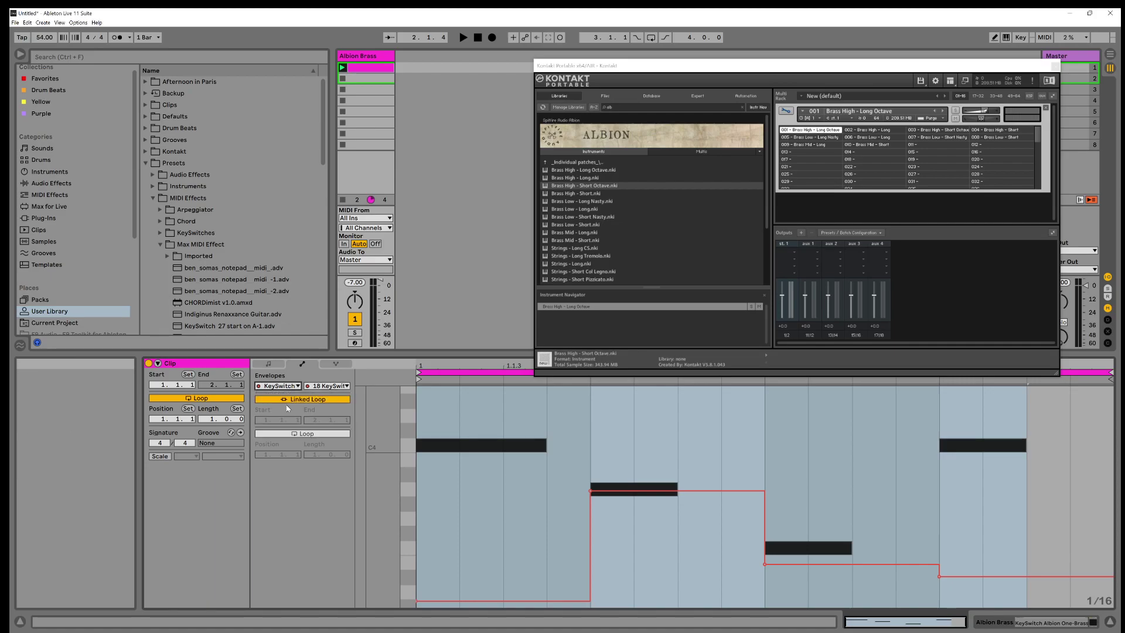
left_click(327, 385)
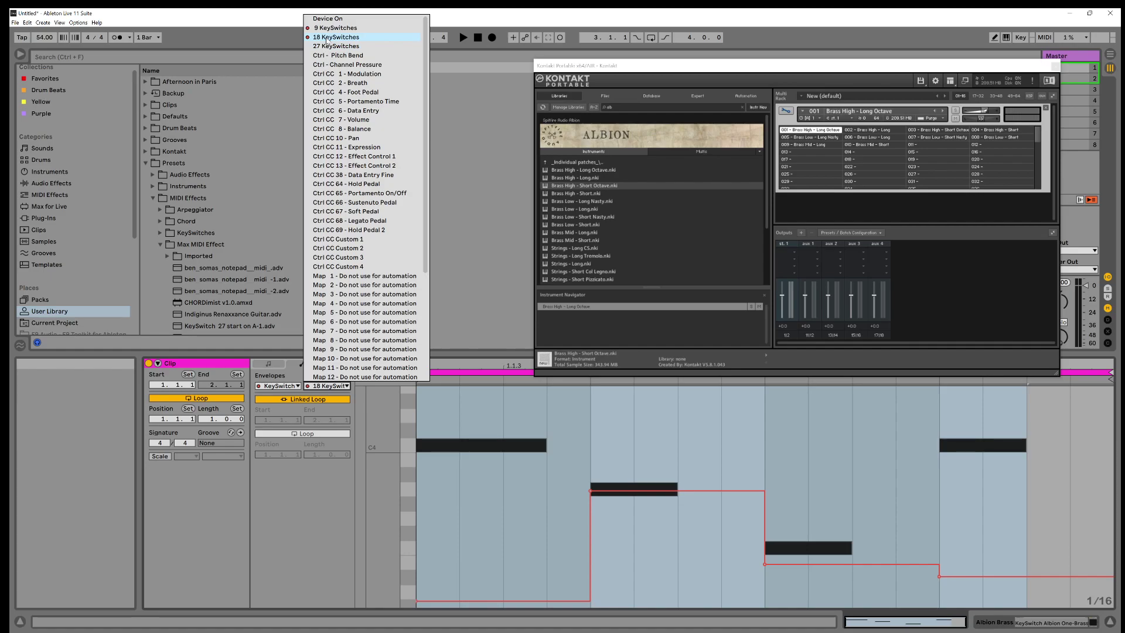
left_click(326, 36)
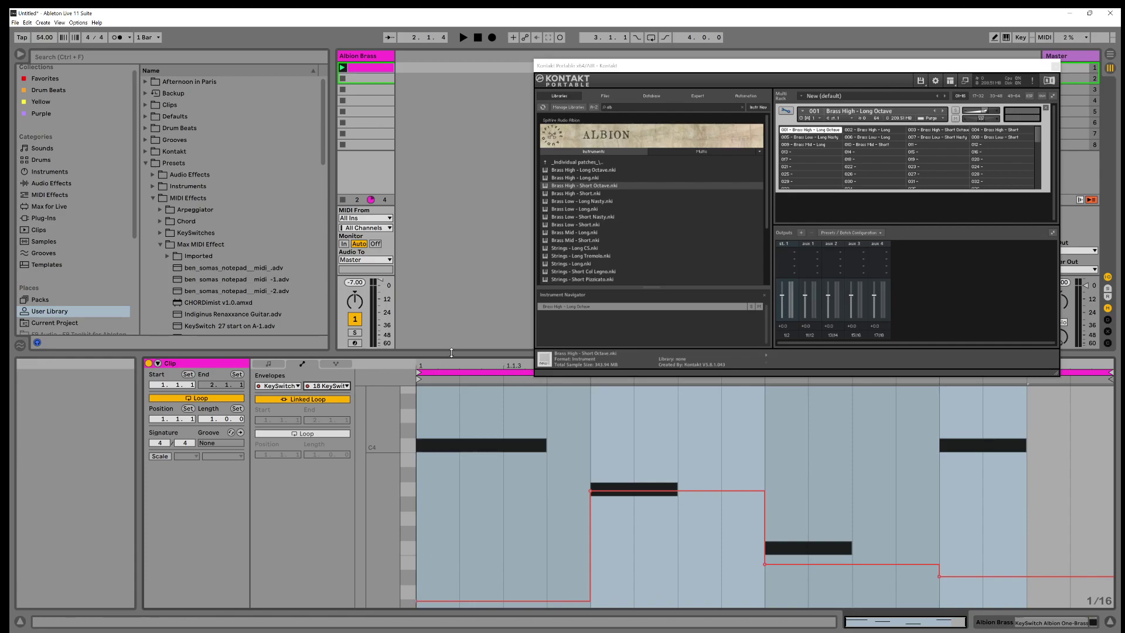
Enlarge the clip view and lower the 18 KeySwitches envelope levels on beats 2, 3 and 4
left_click_drag(442, 356, 442, 299)
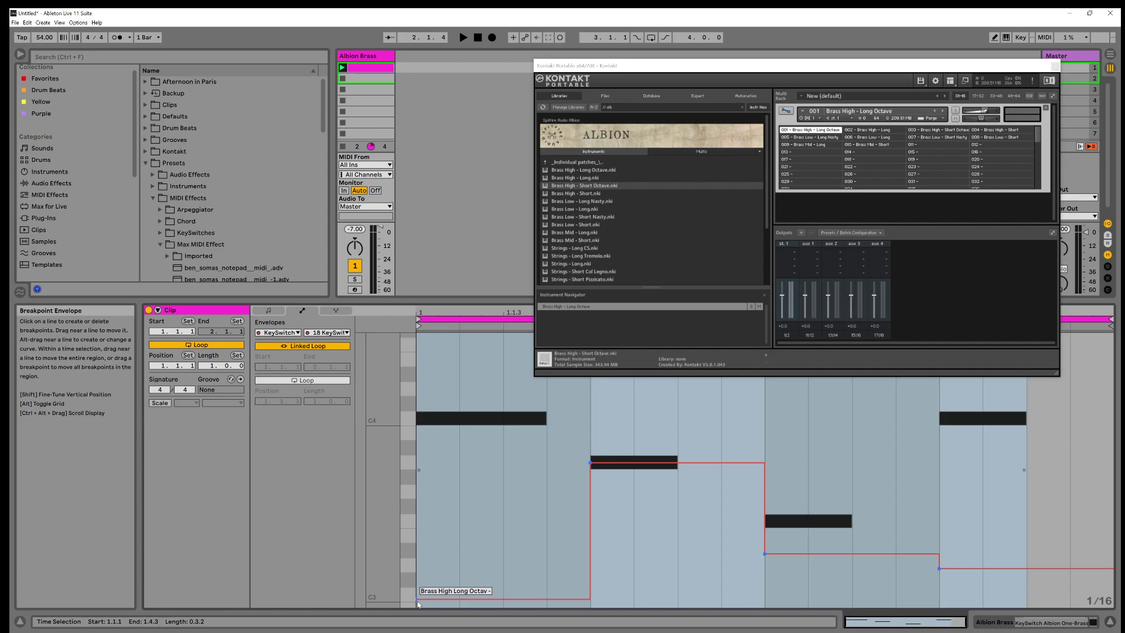
mouse_move(417, 599)
left_mouse_down()
mouse_move(417, 584)
mouse_move(417, 599)
left_mouse_up()
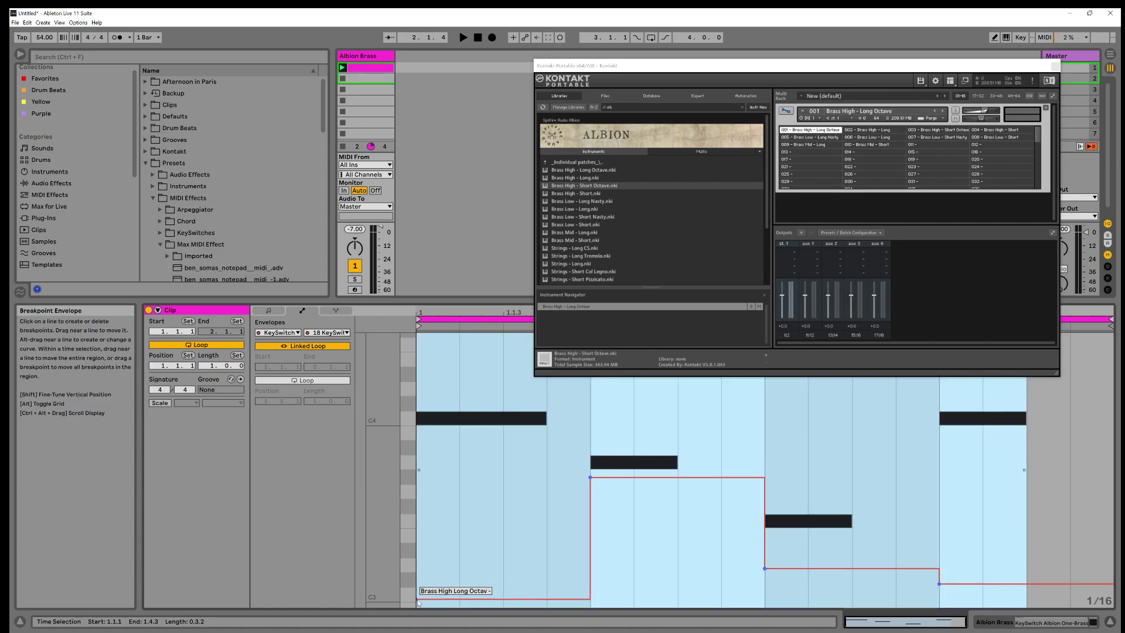
mouse_move(587, 480)
left_mouse_down()
mouse_move(588, 573)
mouse_move(590, 492)
left_mouse_up()
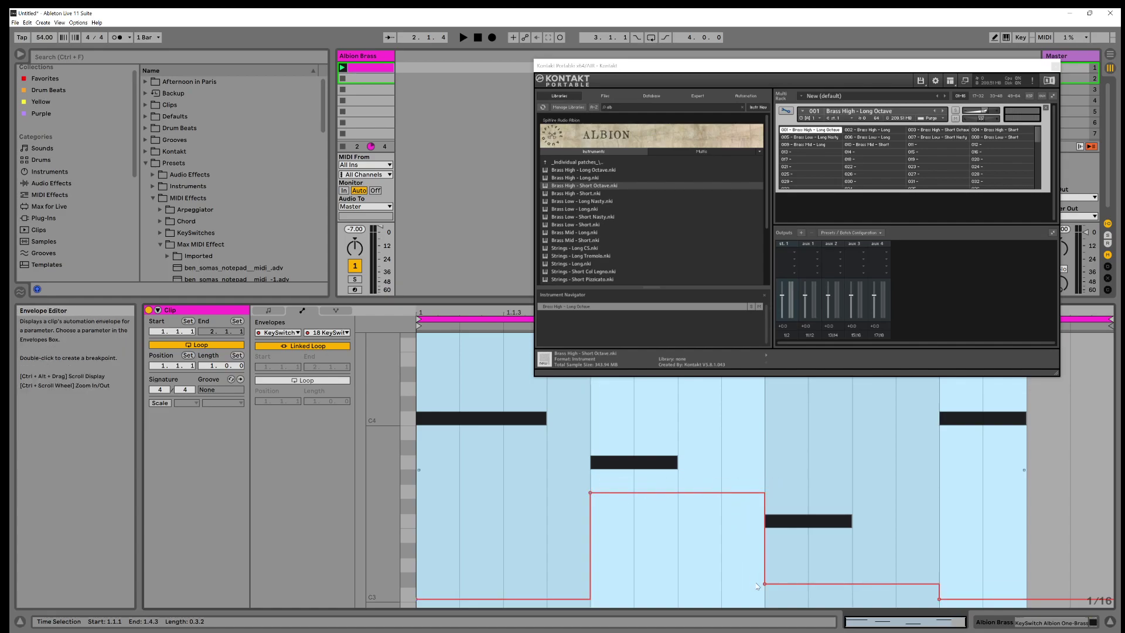
Raise the 18 KeySwitches envelope level on beat 3 to Brass High Short Octa
mouse_move(764, 583)
left_mouse_down()
mouse_move(764, 538)
mouse_move(765, 583)
left_mouse_up()
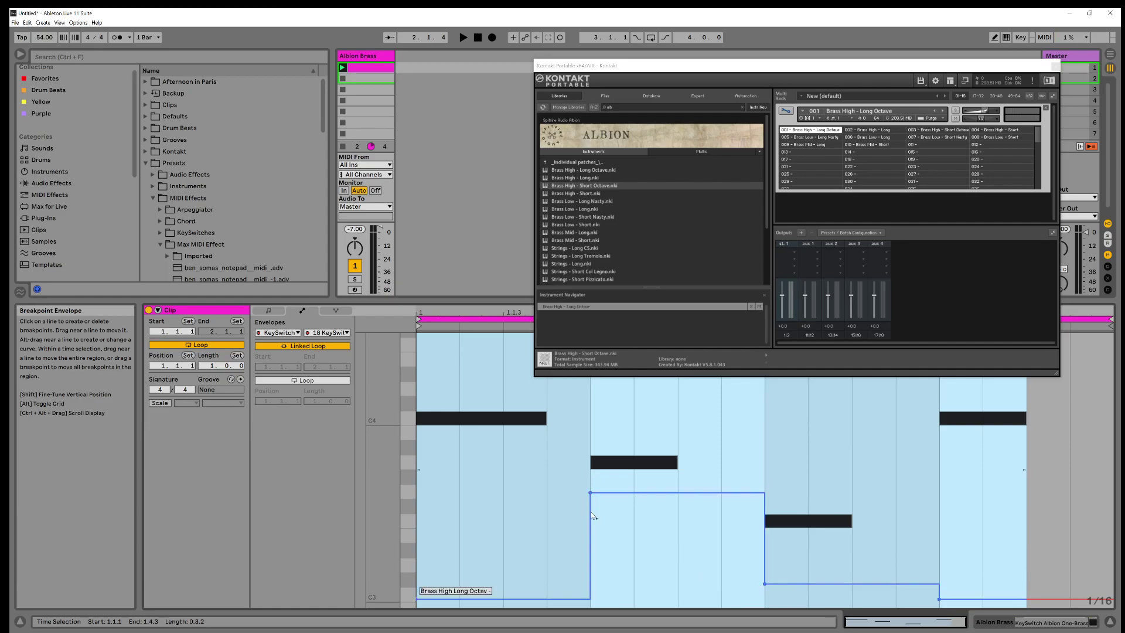
left_click(803, 560)
mouse_move(764, 582)
left_mouse_down()
mouse_move(764, 553)
mouse_move(765, 599)
mouse_move(764, 569)
left_mouse_up()
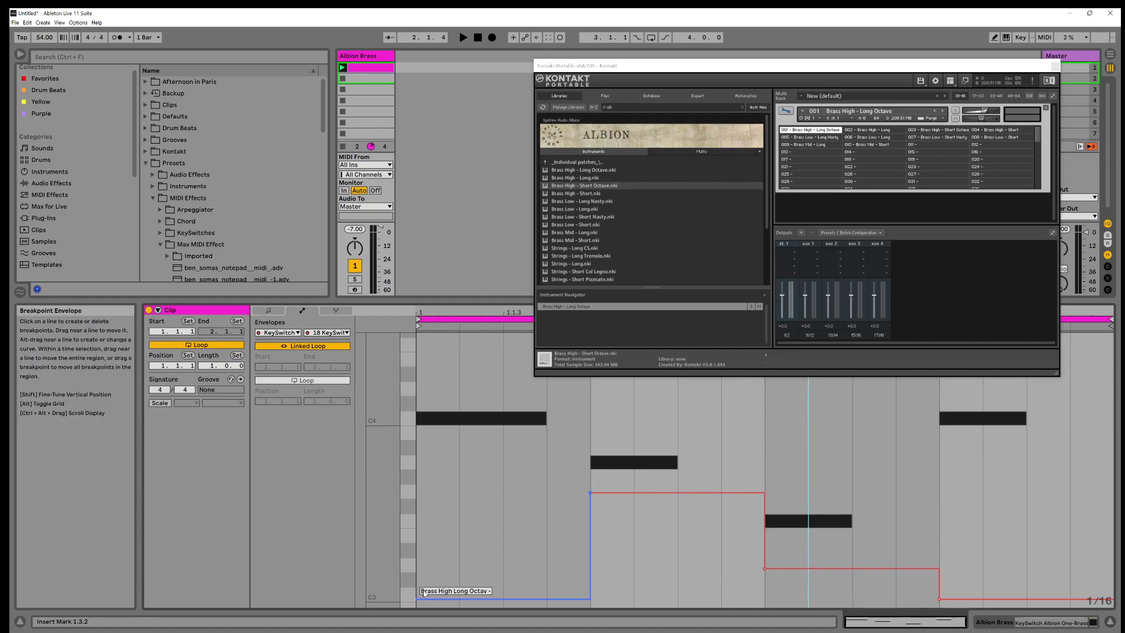
Launch the Albion Brass clip and raise the envelope level on beat 2 to keyswitch 10
left_click(678, 554)
left_click(589, 494)
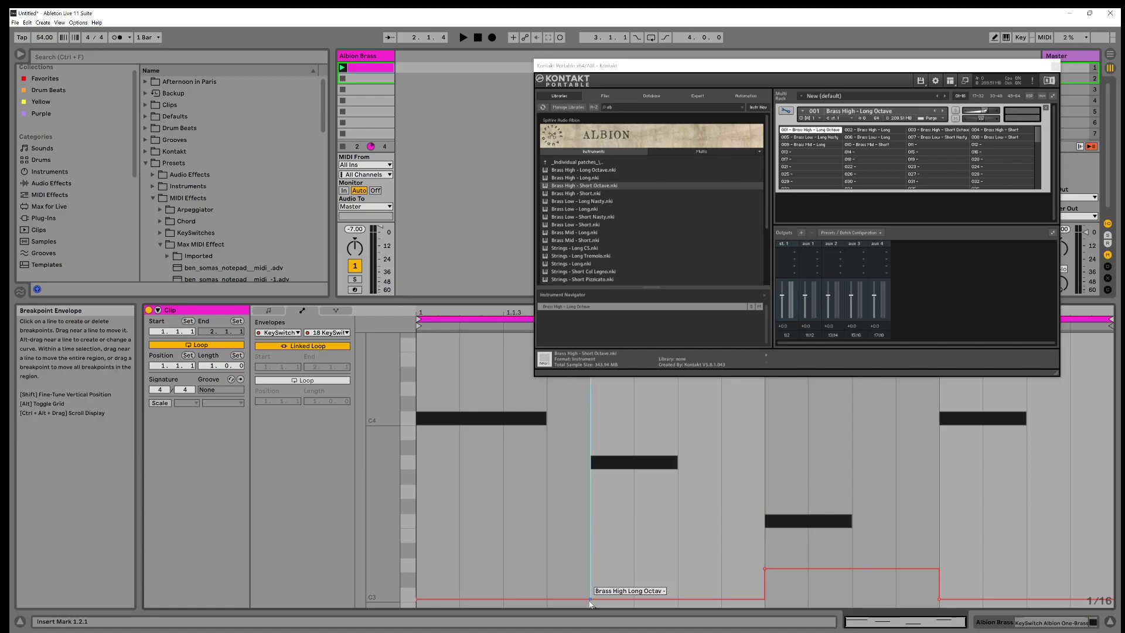
left_click_drag(590, 599, 590, 492)
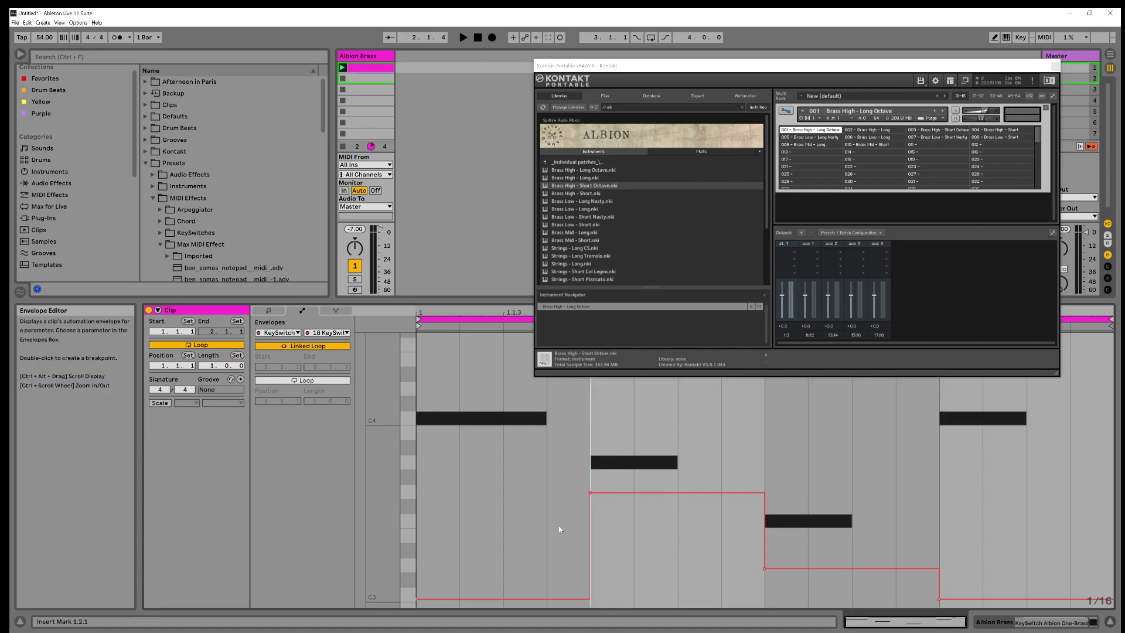
left_click(342, 67)
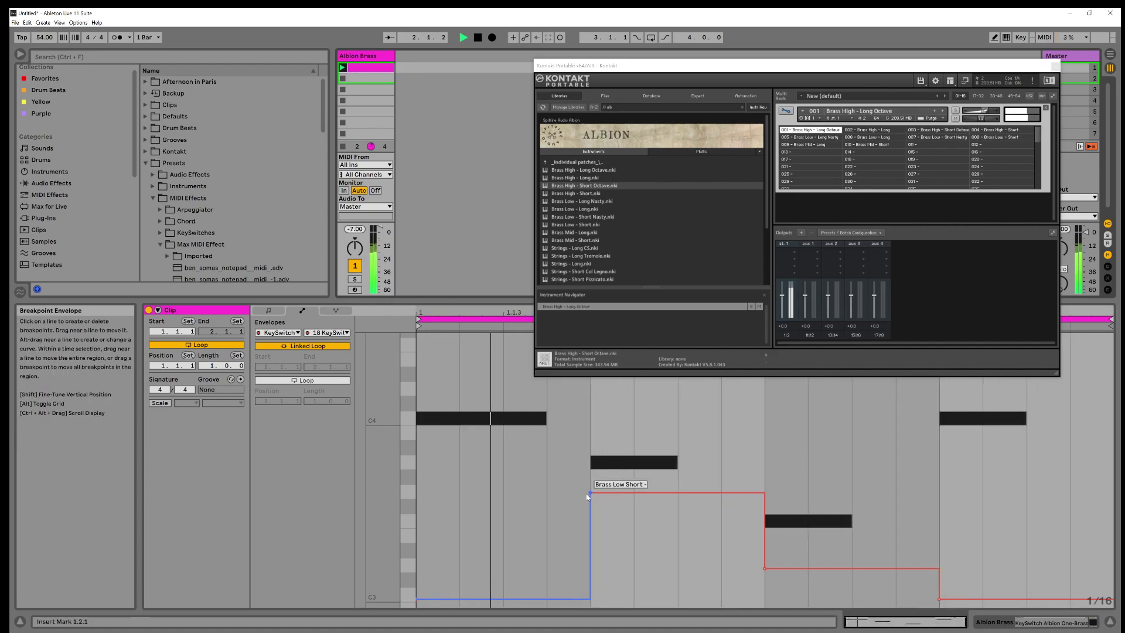
left_click_drag(590, 492, 590, 463)
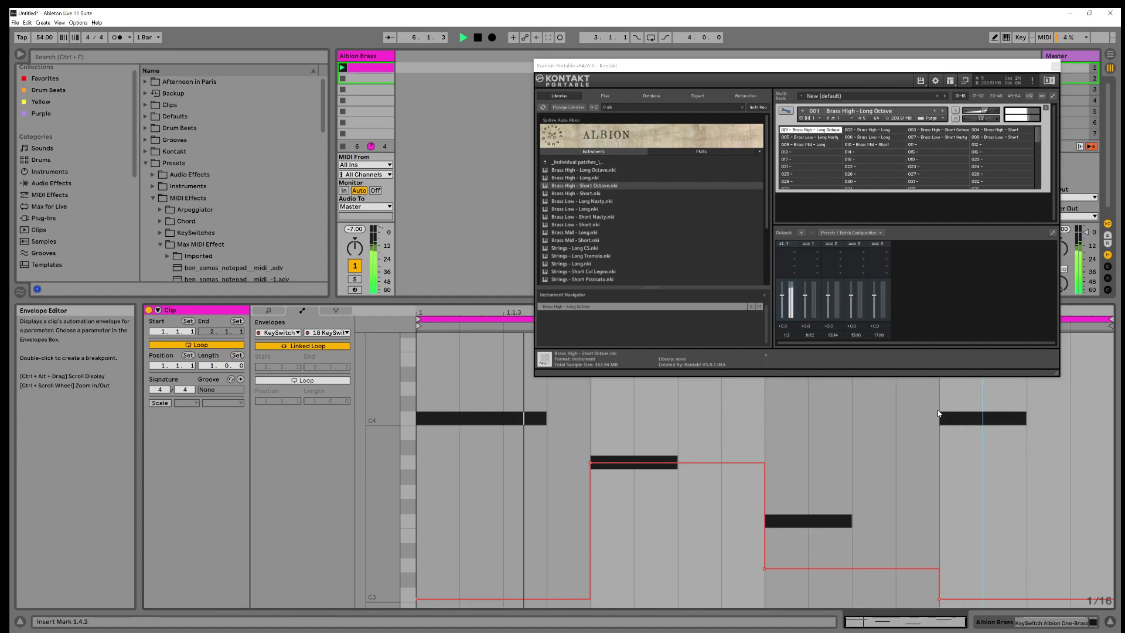
In the clip's MIDI notes, lower the beat 4 note to B3, moving the Kontakt window out of the way
left_click(268, 310)
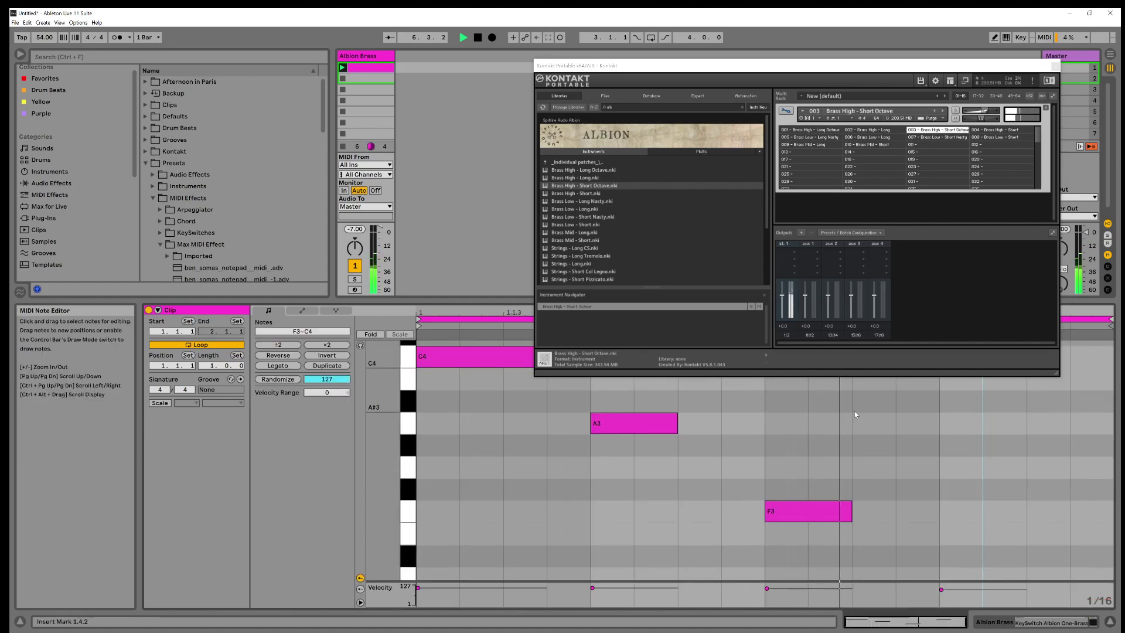
left_click_drag(859, 66, 614, 45)
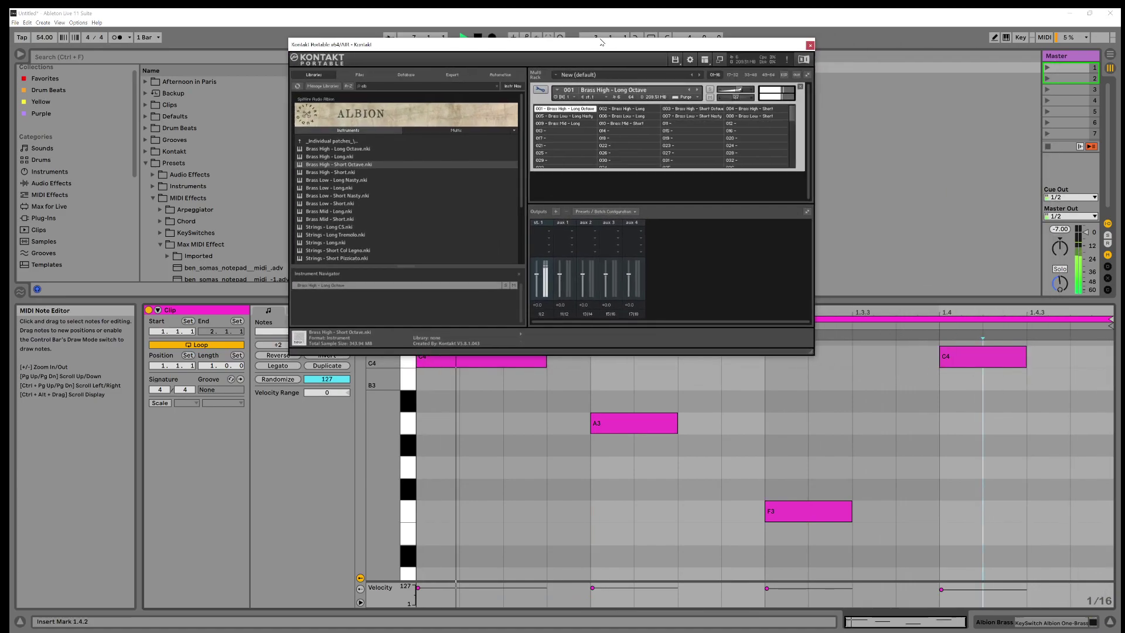
left_click_drag(994, 361, 996, 382)
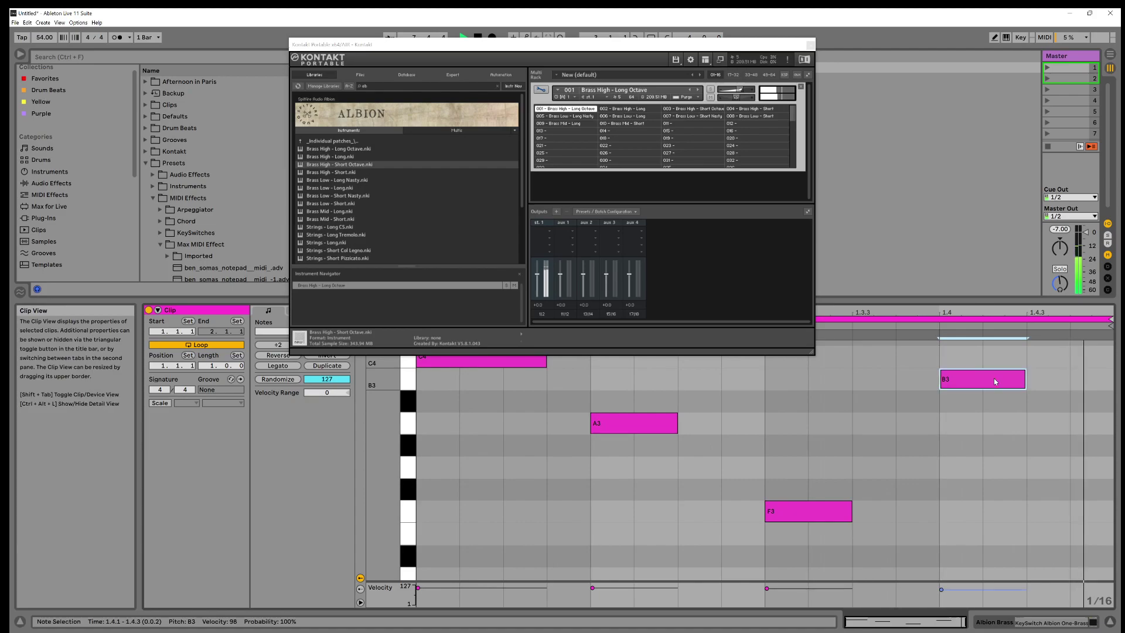
left_click_drag(539, 46, 788, 21)
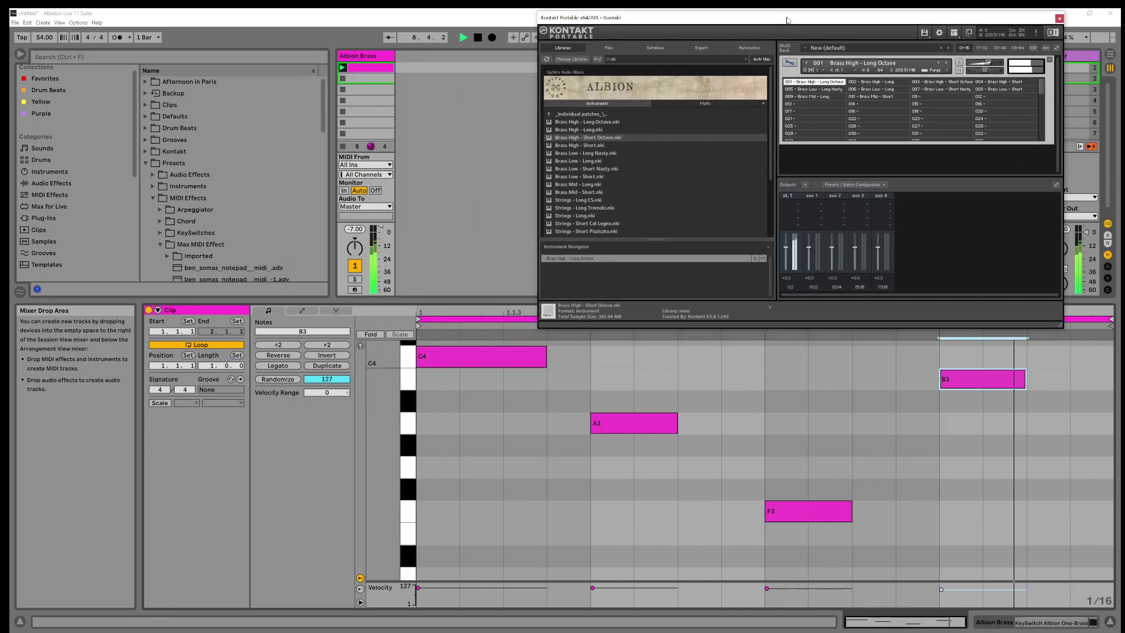
Slow the tempo to 20 BPM and raise the clip's envelope level on beat 4 to Brass Low Mid
left_click(302, 311)
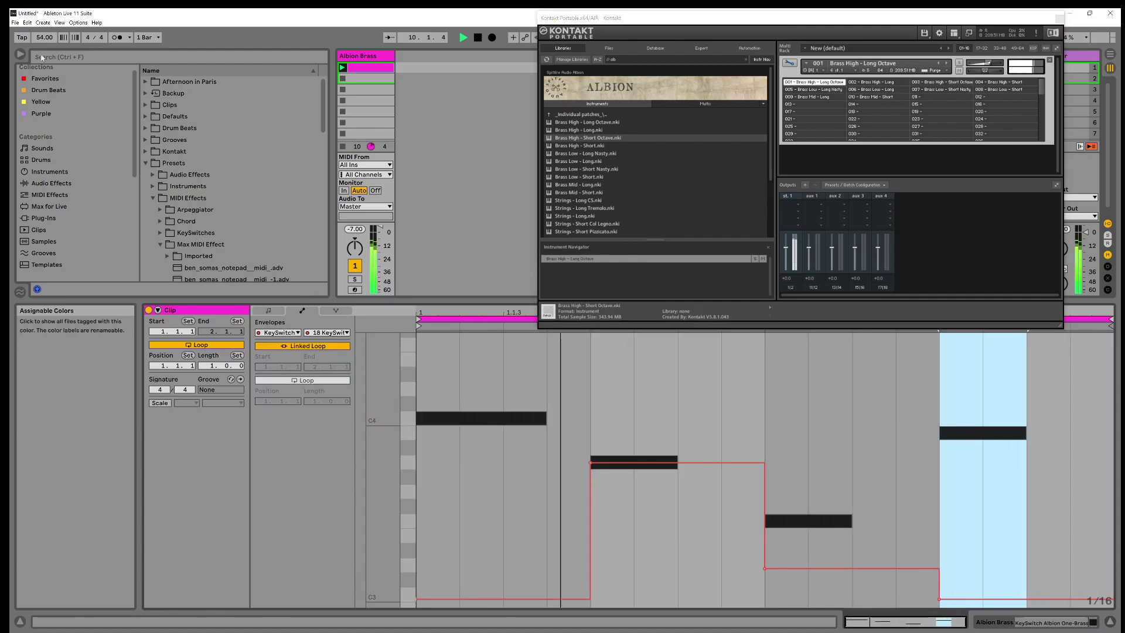
left_click_drag(40, 39, 39, 60)
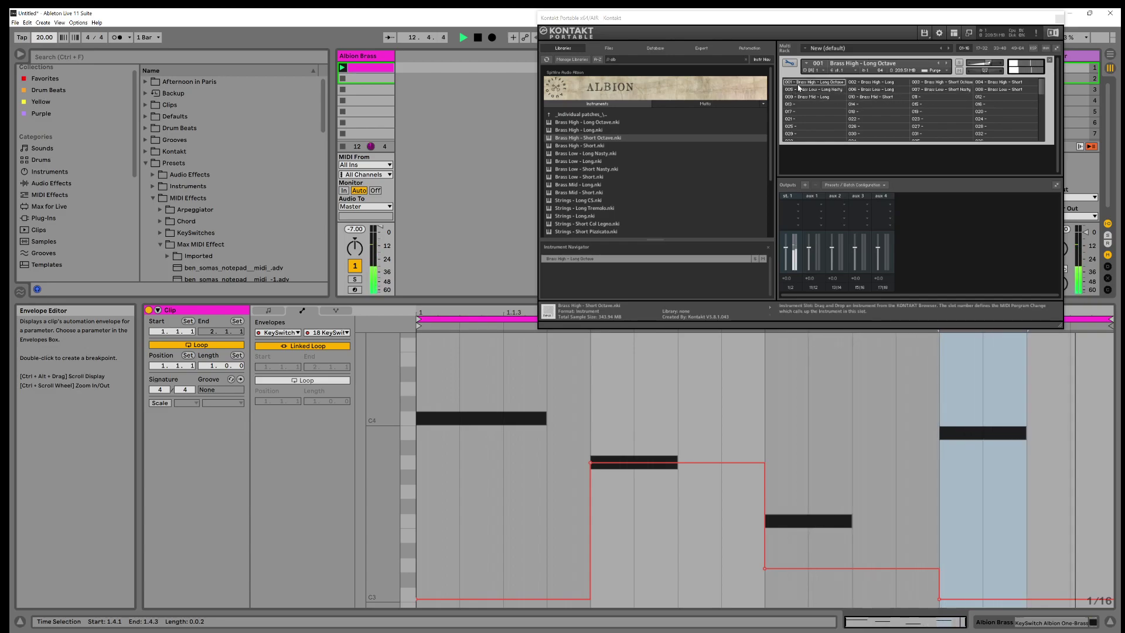
mouse_move(937, 601)
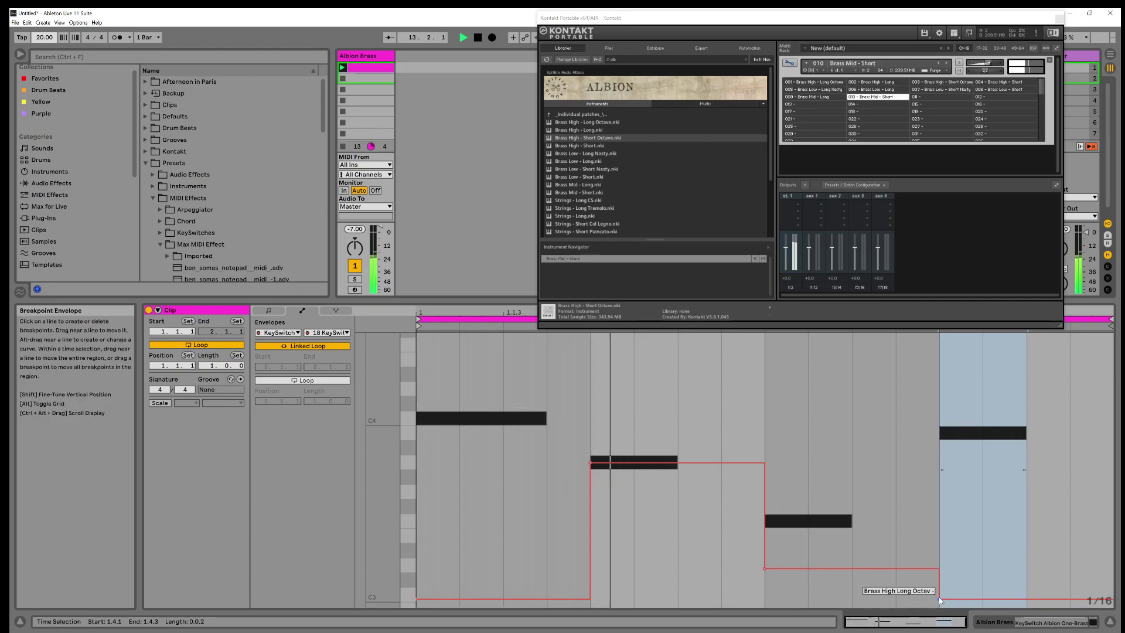
left_click_drag(937, 599, 939, 477)
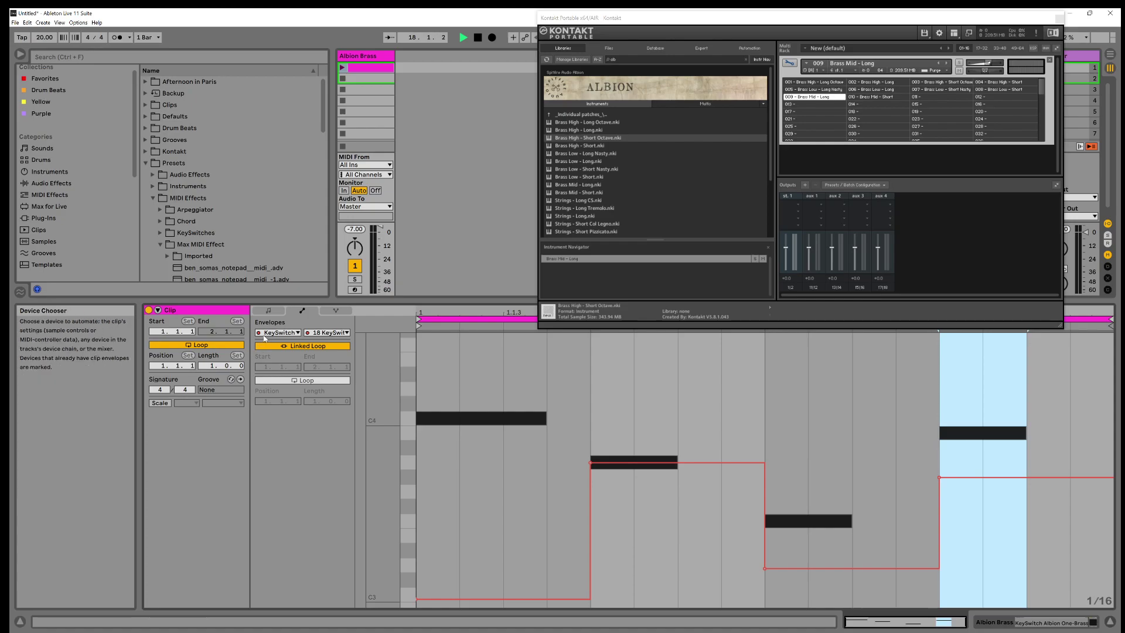
Show the track's device chain and hide the Outputs section in Kontakt
left_click(1031, 627)
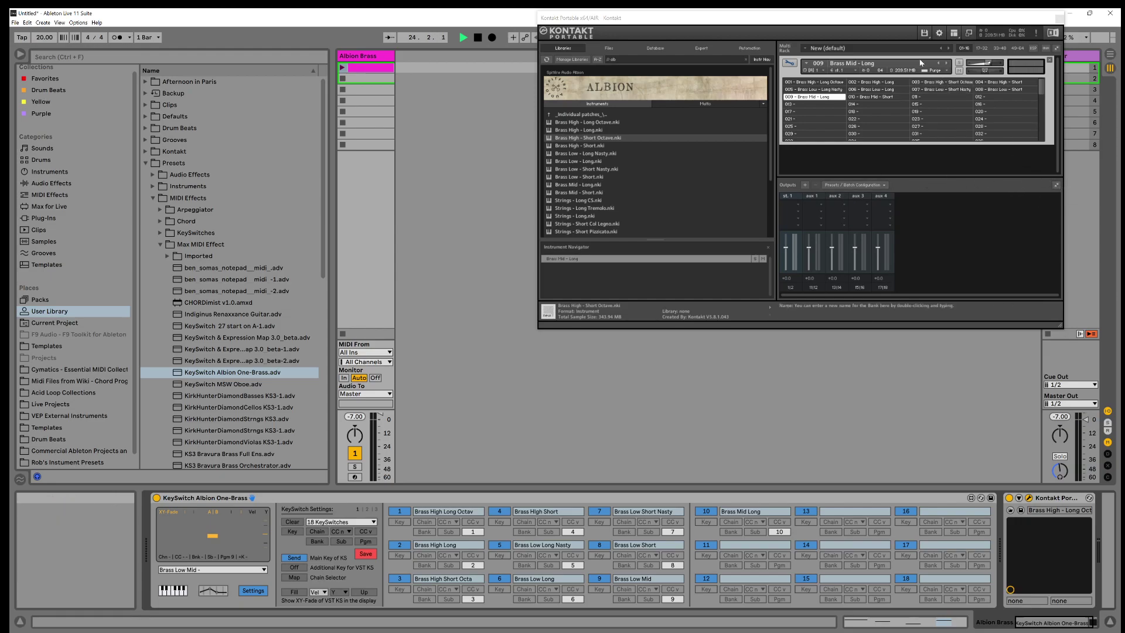
left_click(959, 36)
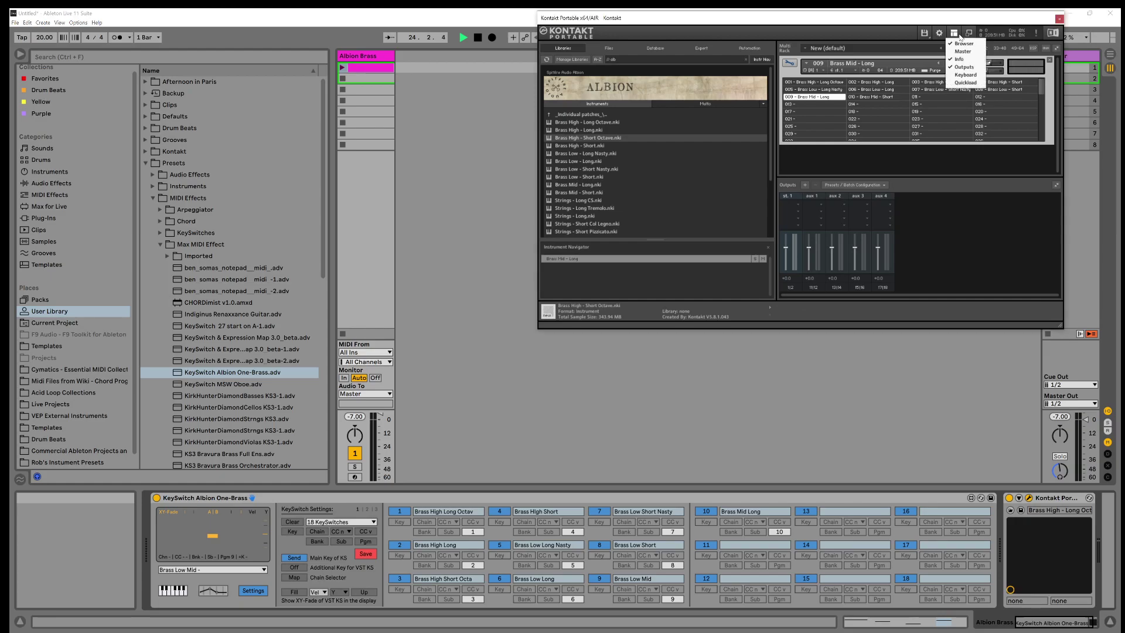
left_click(960, 68)
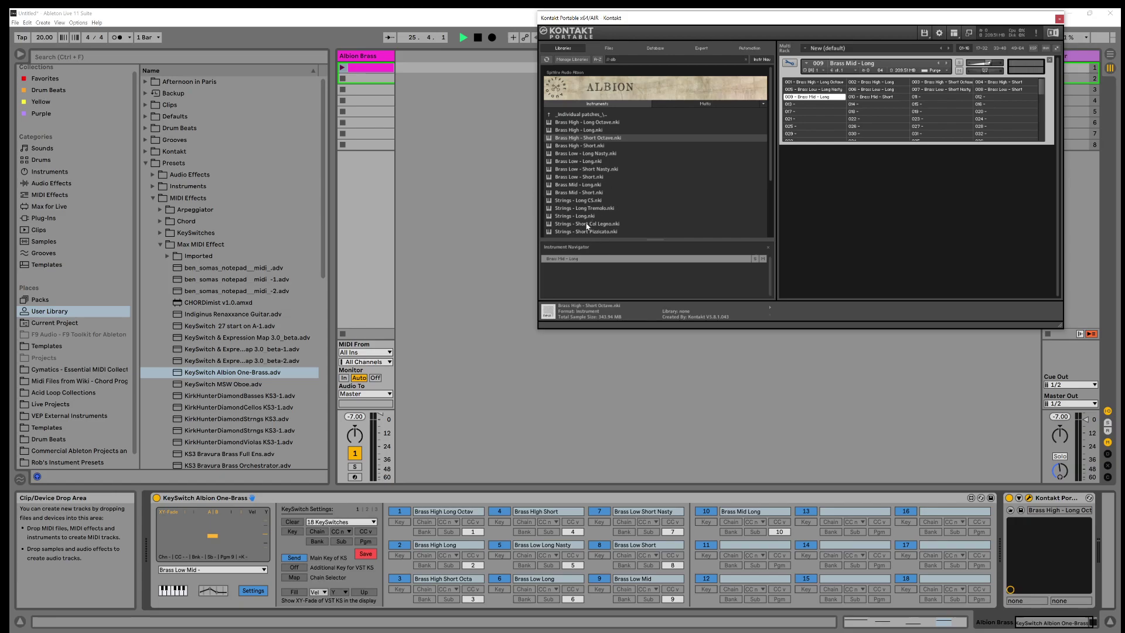
Clear Kontakt's library search and open the Combination Platters folder of the AIR library's instruments
scroll(587, 227, "down", 1)
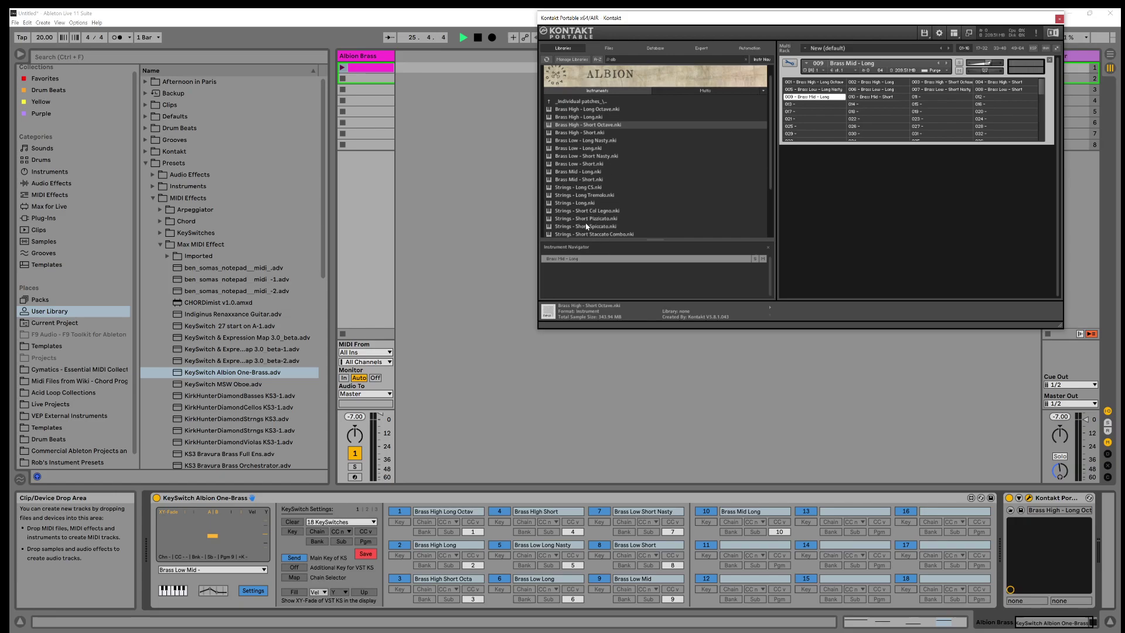
scroll(587, 226, "down", 1)
scroll(587, 227, "down", 1)
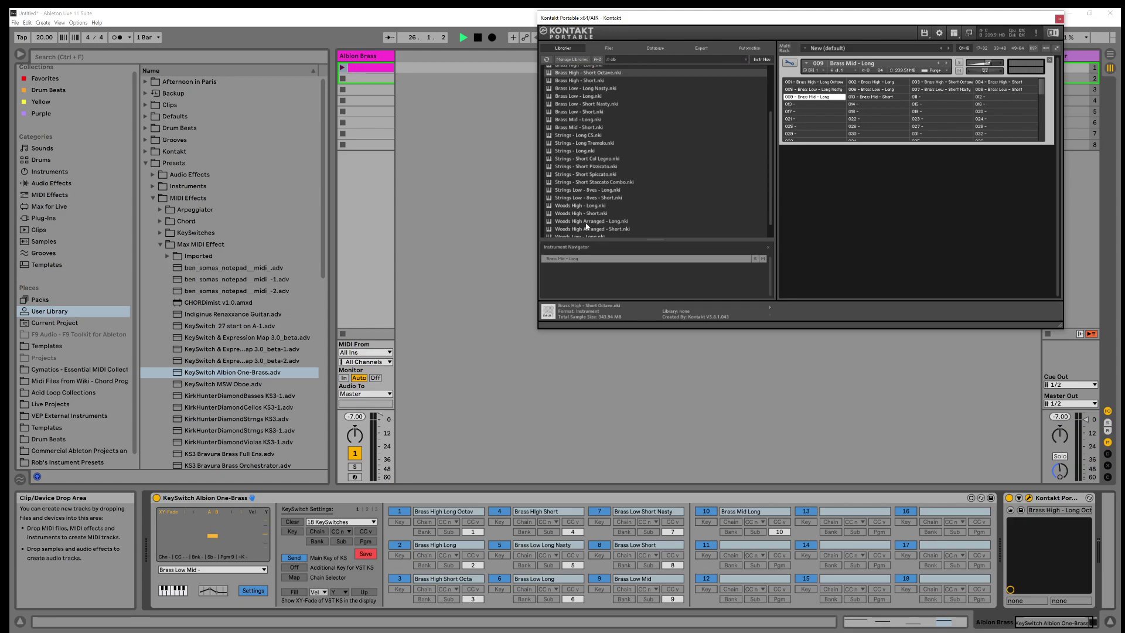
scroll(587, 227, "up", 2)
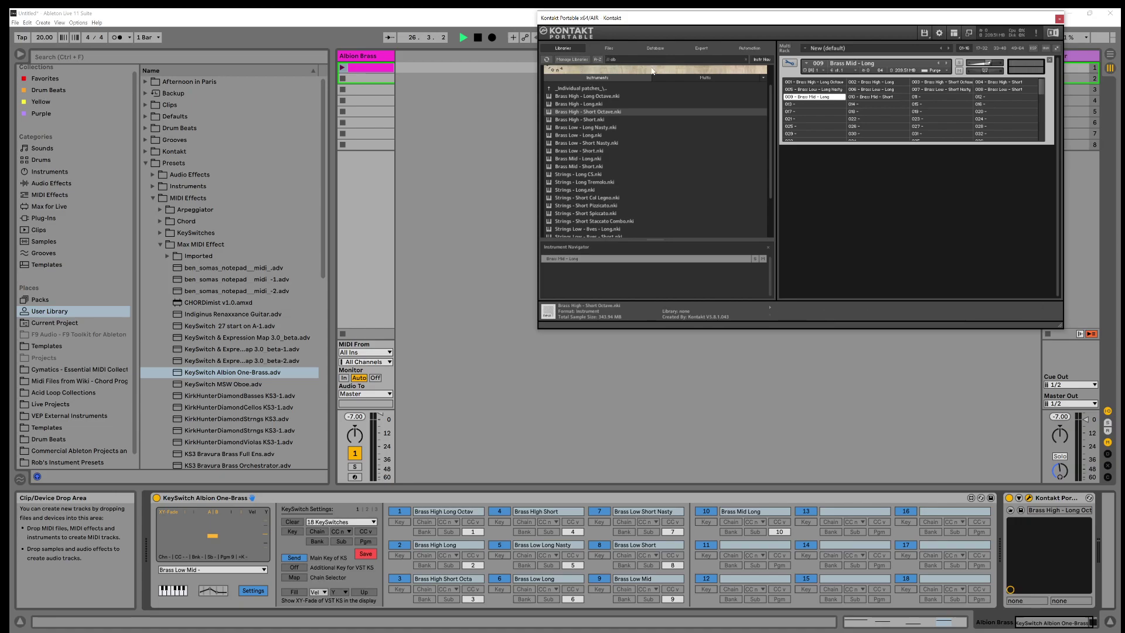
left_click(746, 60)
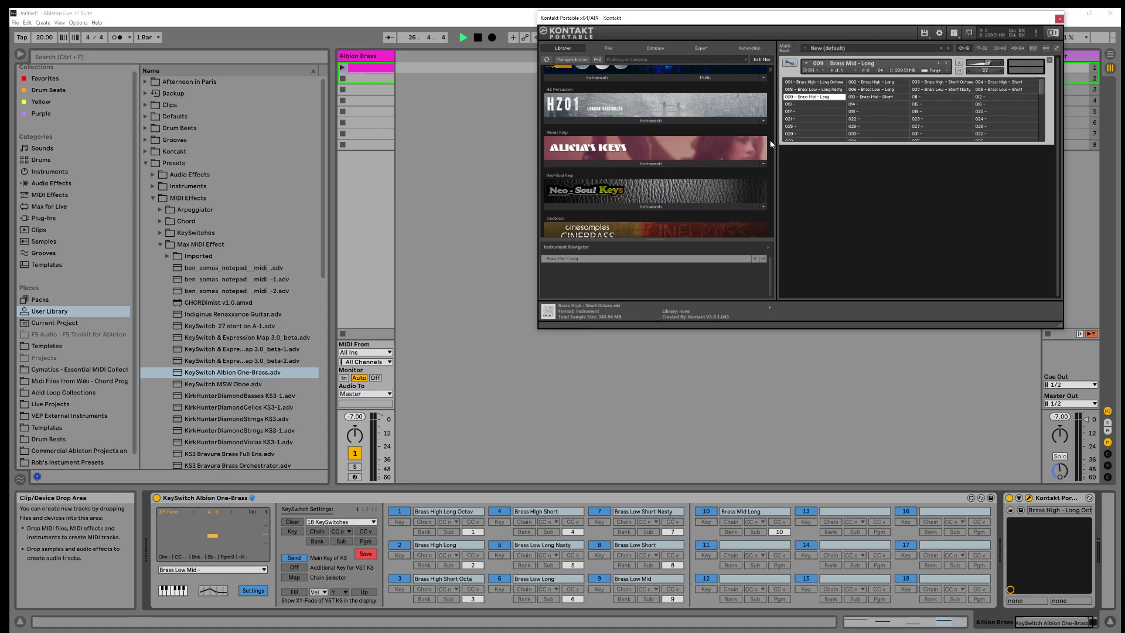
left_click_drag(770, 70, 773, 60)
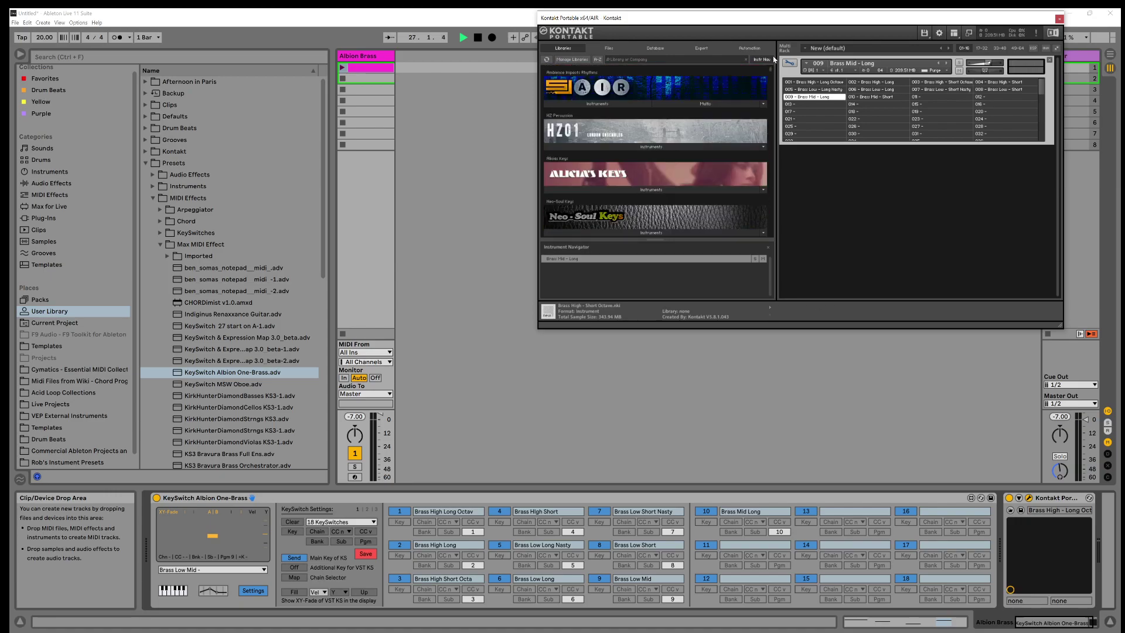
left_click(597, 104)
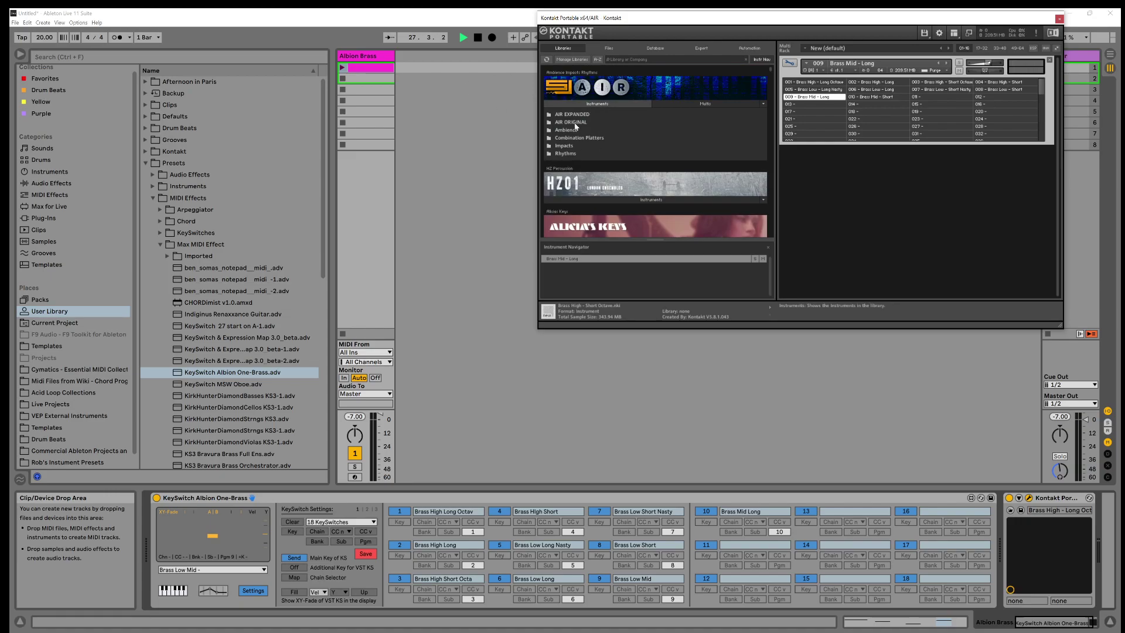
left_click(565, 139)
scroll(651, 208, "down", 3)
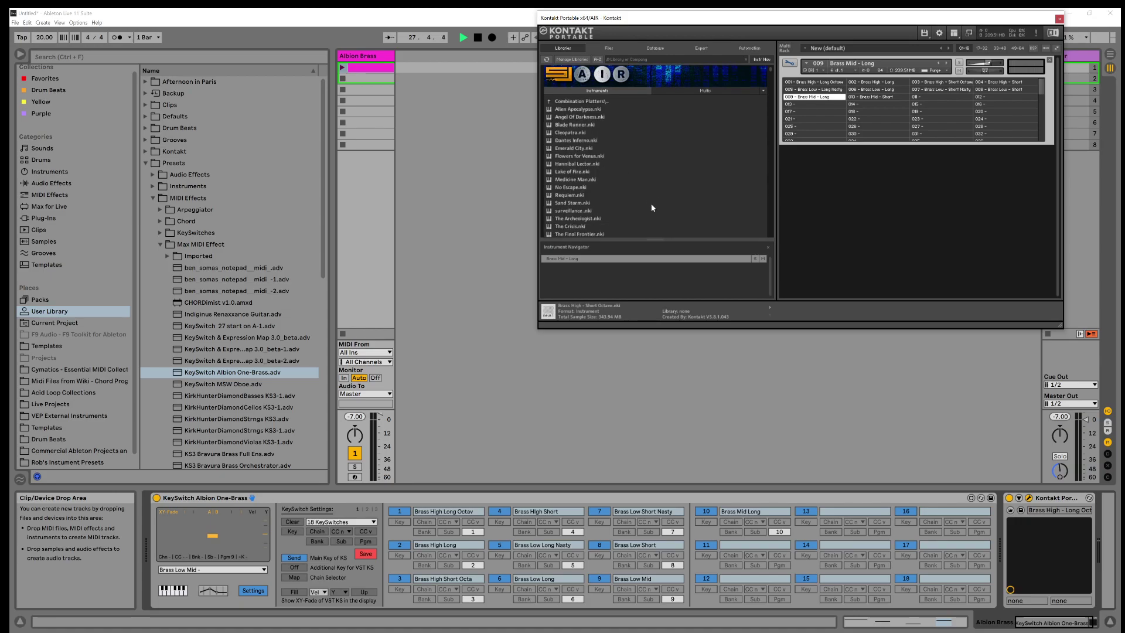
scroll(651, 205, "up", 3)
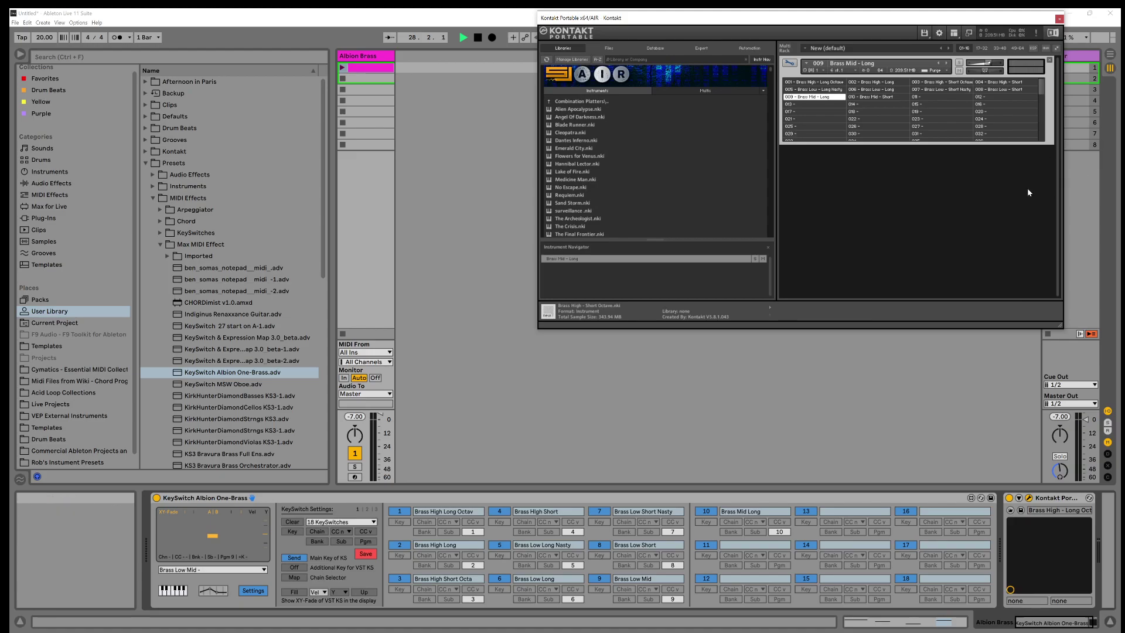
Add a new instrument bank to the Kontakt rack and expand its slot list
left_click(928, 36)
left_click(931, 44)
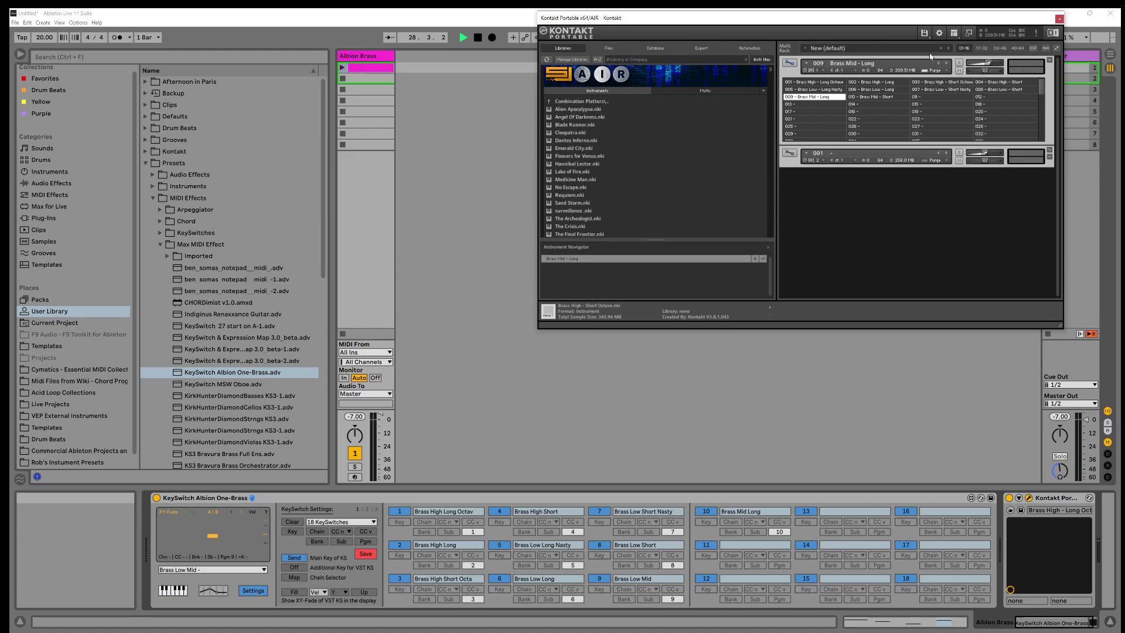
left_click(790, 152)
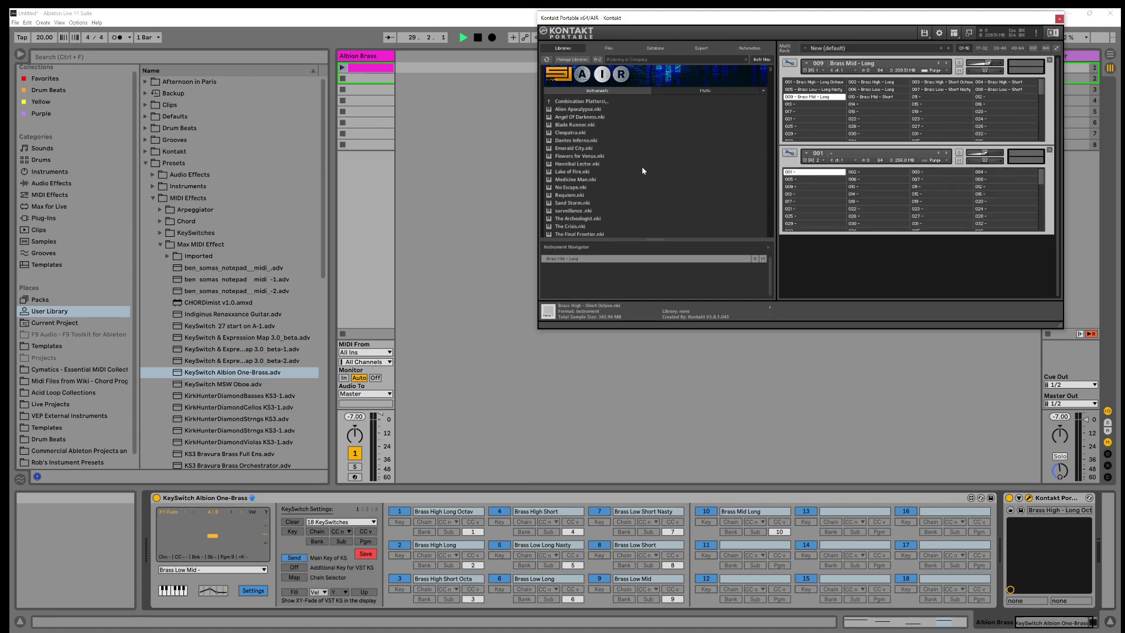
Load Alien Apocalypse, Angel Of Darkness, Blade Runner, Cleopatra and Dantes Inferno into slots 001 to 005 of the new bank
left_click_drag(564, 110, 801, 174)
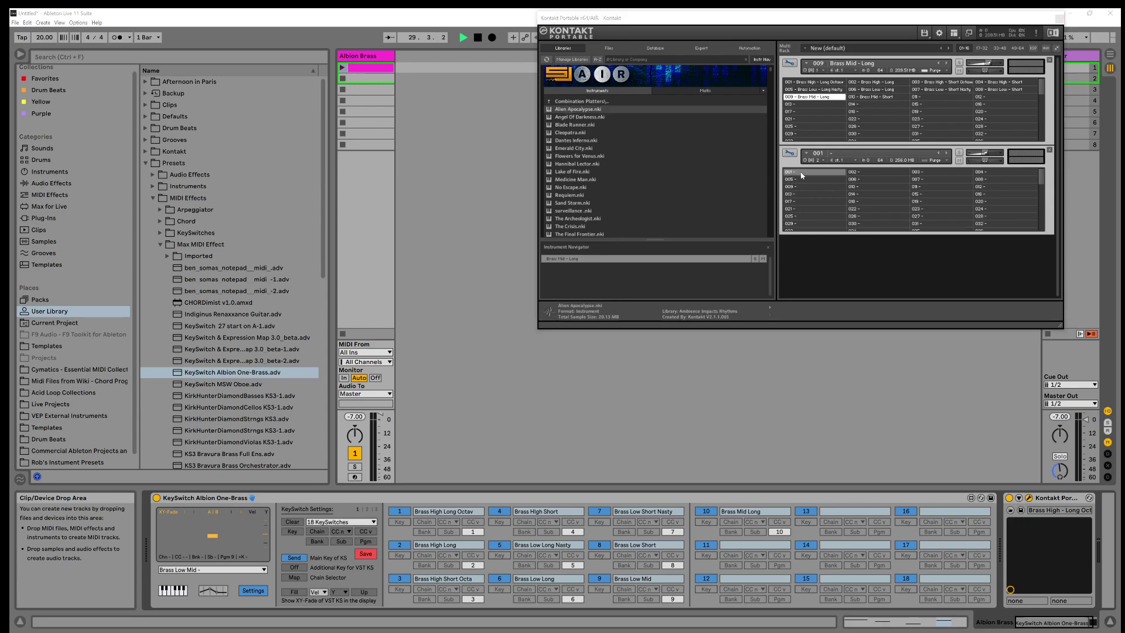
left_click_drag(583, 119, 877, 174)
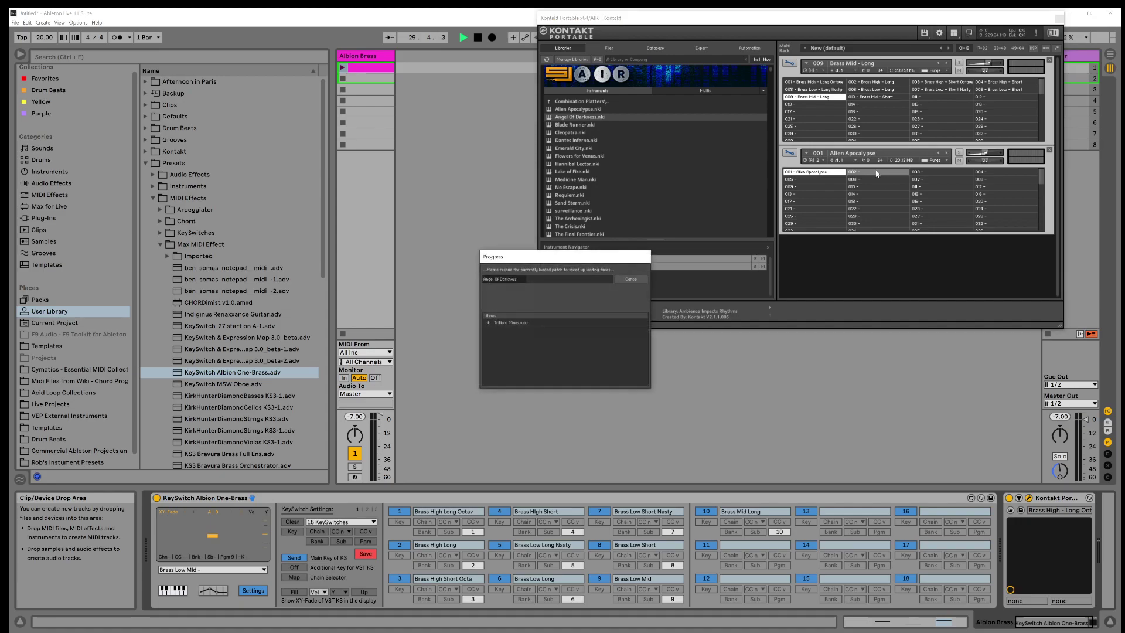
left_click_drag(578, 128, 935, 177)
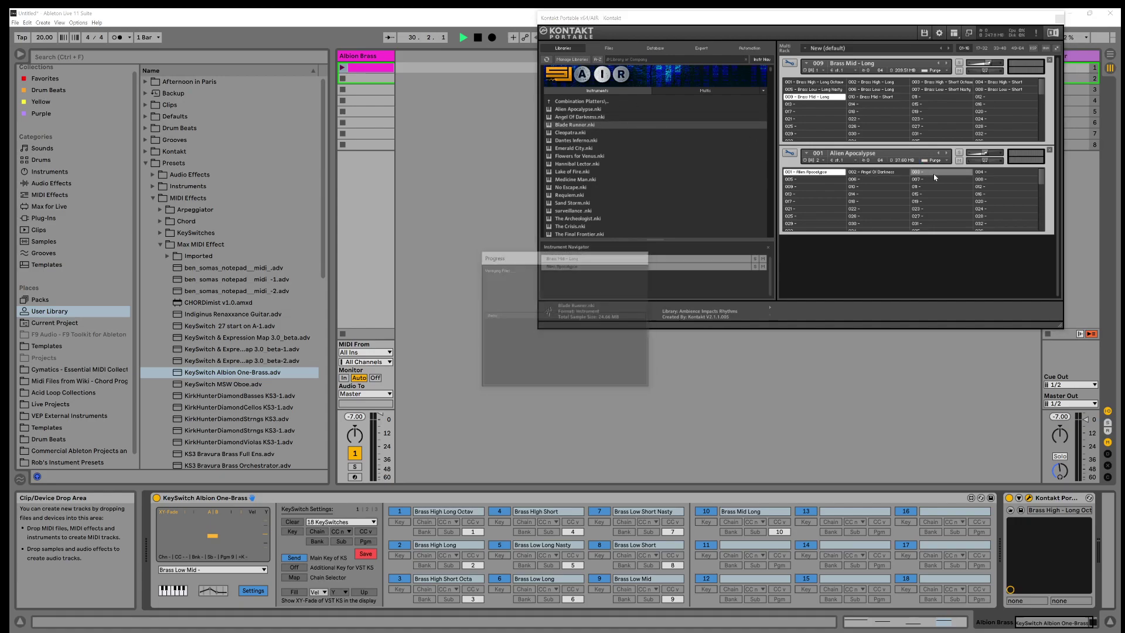
left_click_drag(579, 132, 1017, 171)
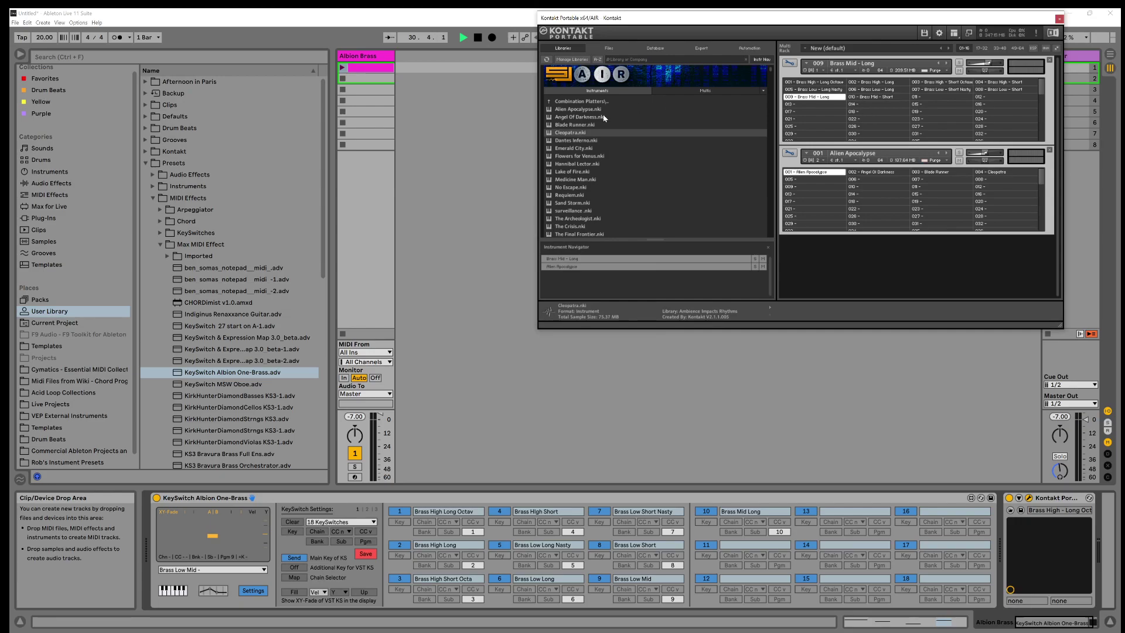
left_click_drag(572, 140, 821, 180)
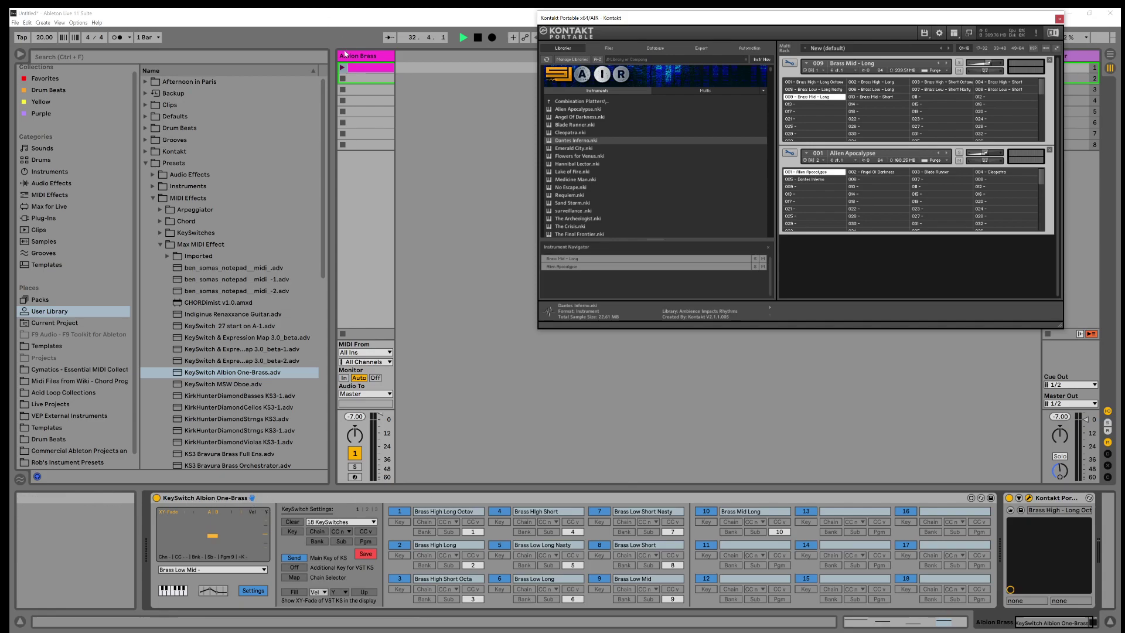
Reopen the Albion Brass clip and examine the articulation levels along its 18 KeySwitches envelope
left_click(362, 68)
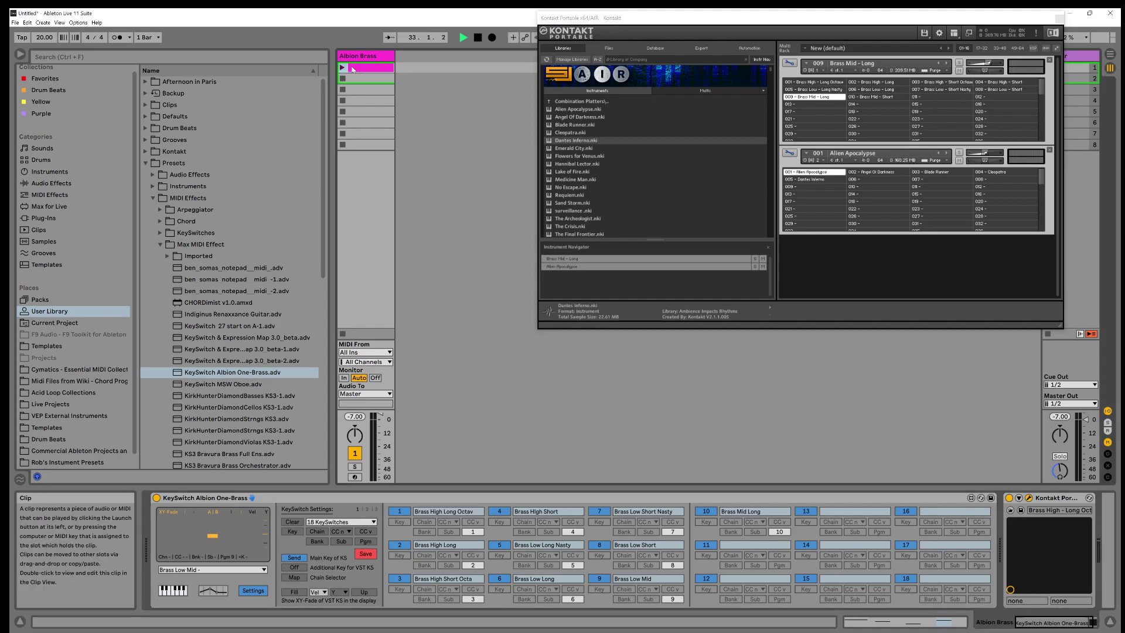
double_click(353, 69)
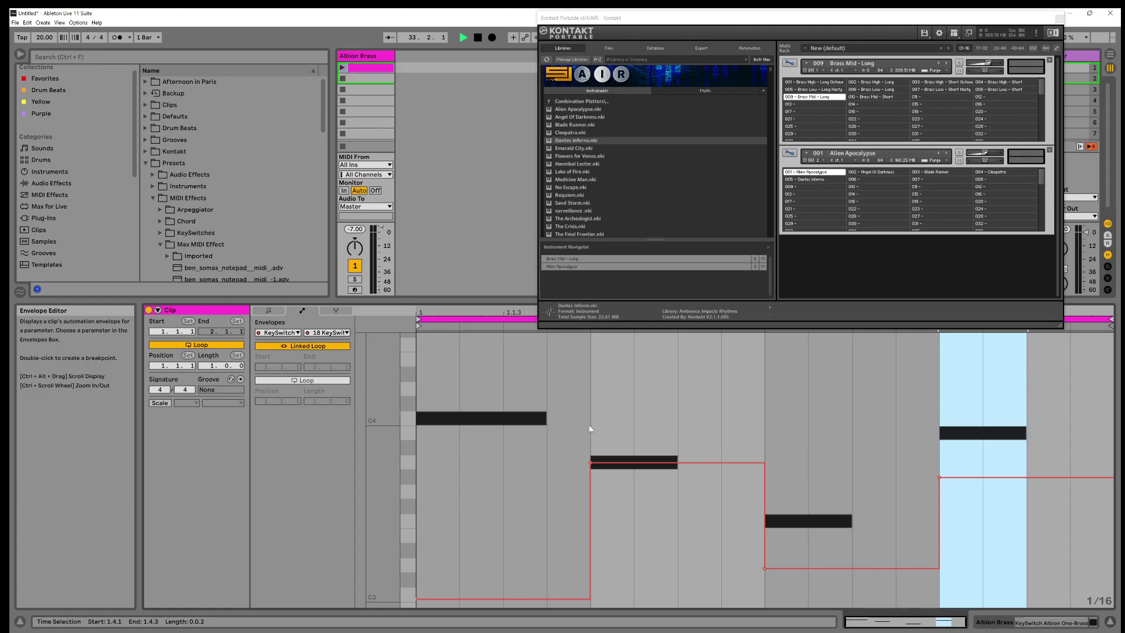
mouse_move(589, 463)
left_click_drag(650, 17, 655, 24)
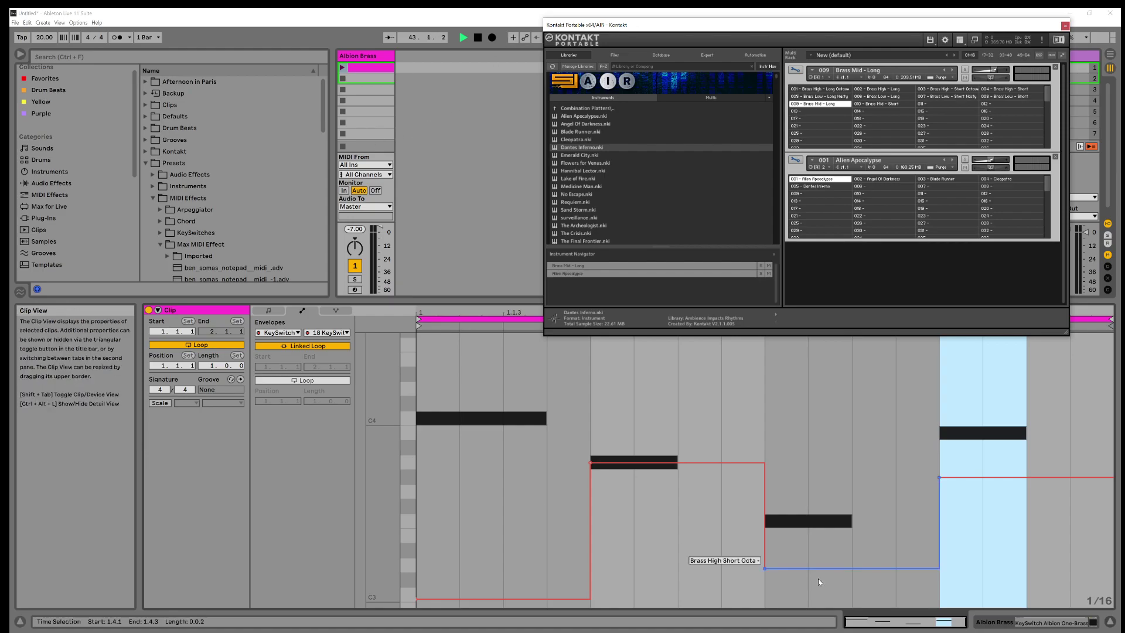
Return to the KeySwitch Albion One-Brass settings and select the Key option of keyswitch 1
left_click(975, 625)
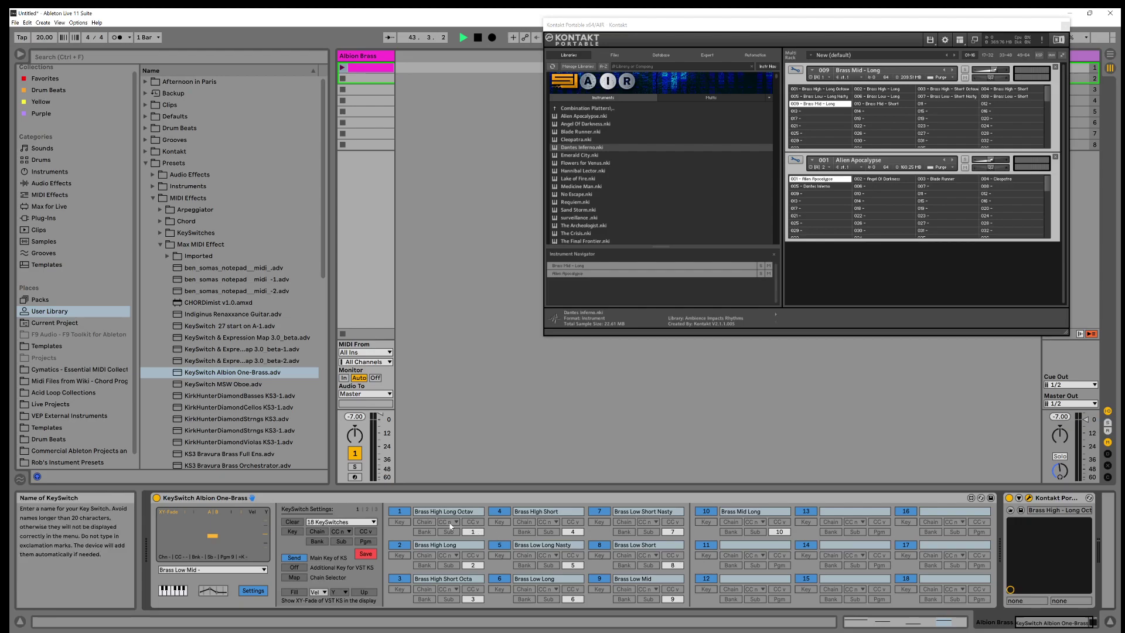
left_click(399, 522)
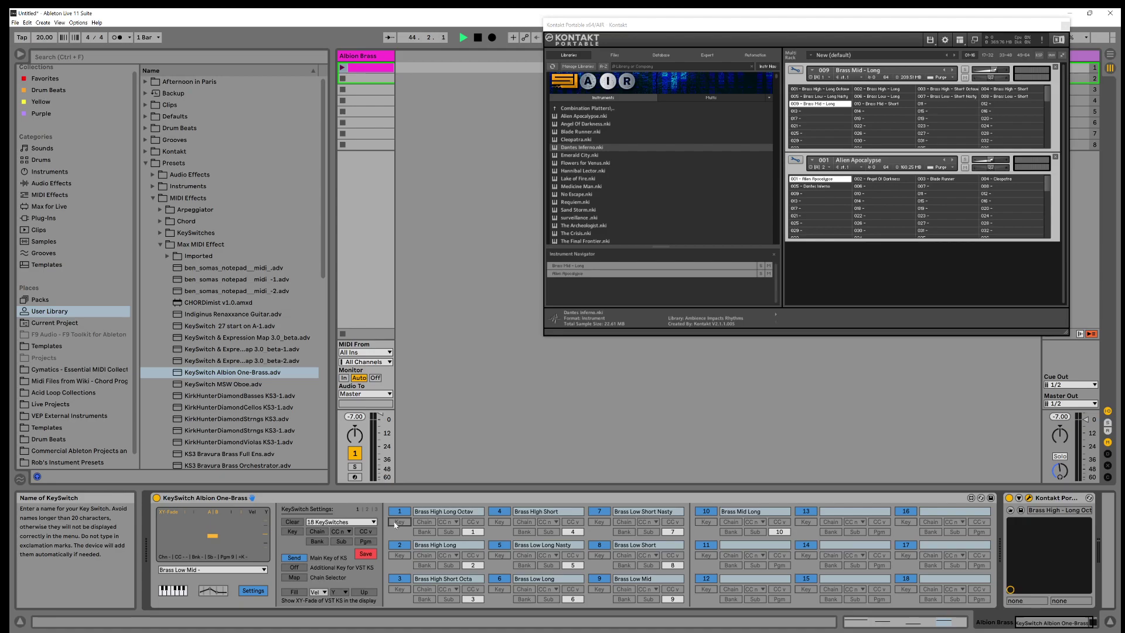